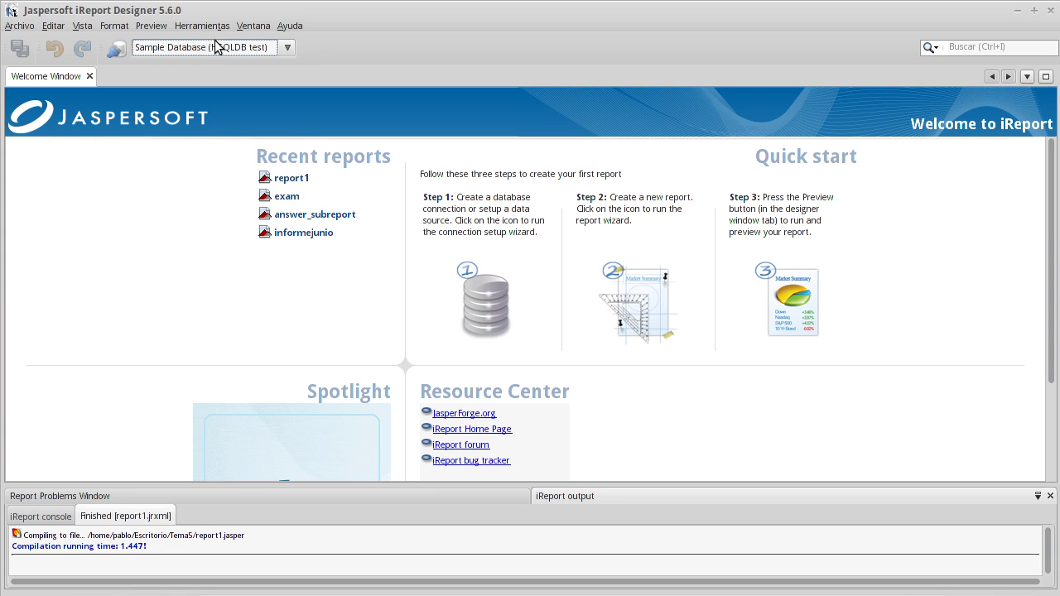
Open the connections and datasources list and review the datasource types offered for a new connection, without creating one
{"action": "left_click", "coordinate": [117, 51]}
{"action": "left_click_drag", "start_coordinate": [751, 231], "coordinate": [491, 78]}
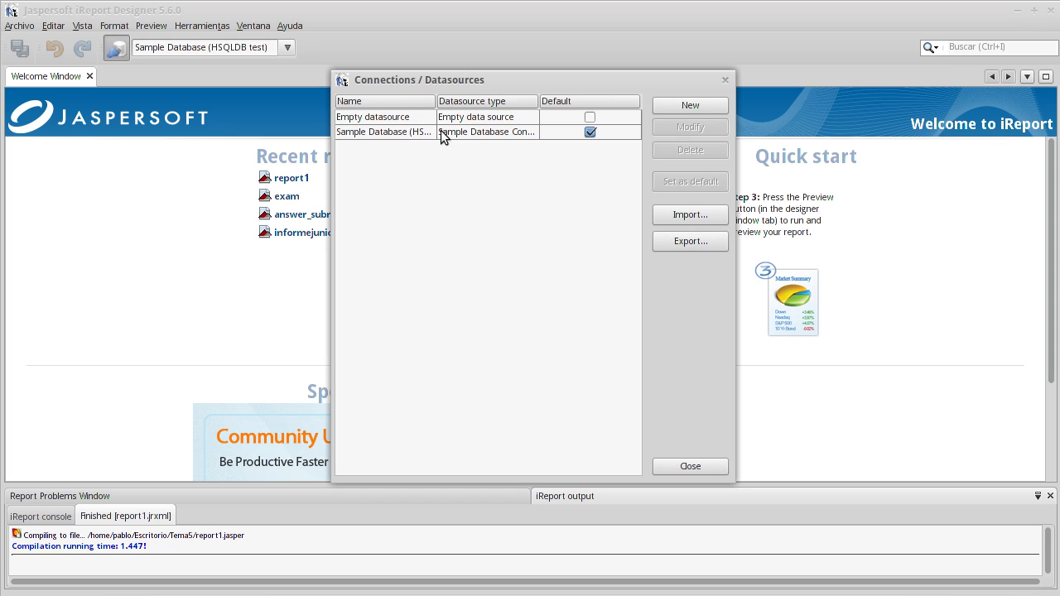
{"action": "left_click", "coordinate": [711, 105]}
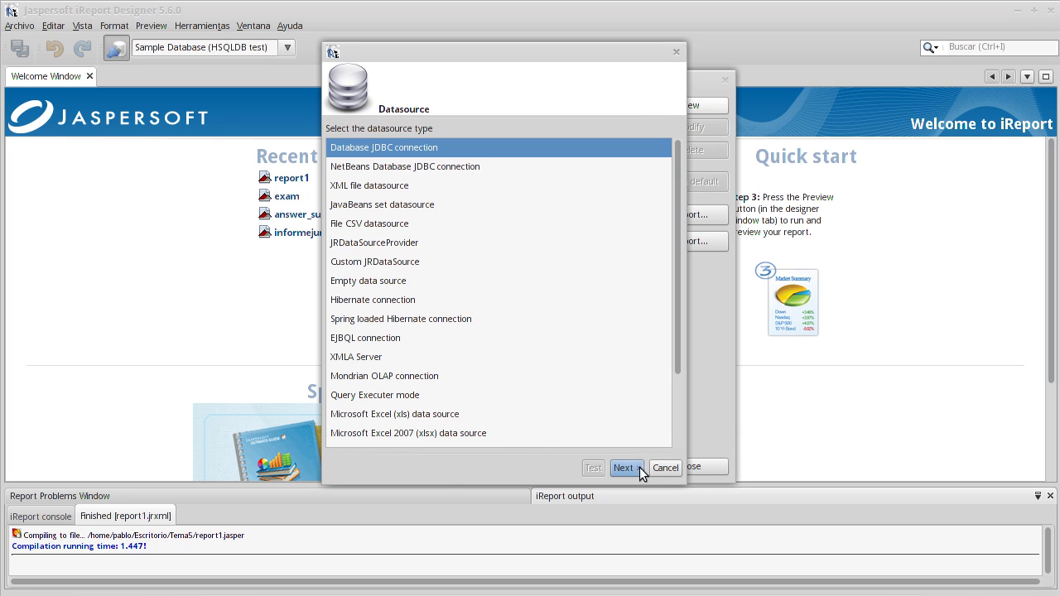
{"action": "left_click", "coordinate": [667, 470]}
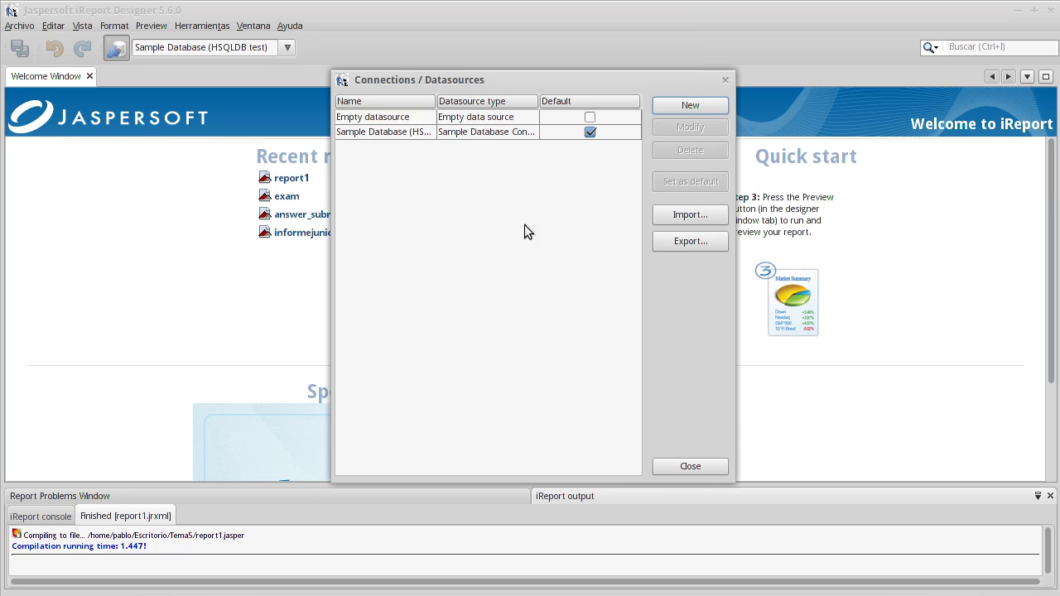
Inspect the connection details of the Sample Database (HSQLDB test) datasource, leaving its settings as they are
{"action": "left_click", "coordinate": [410, 133]}
{"action": "left_click", "coordinate": [674, 129]}
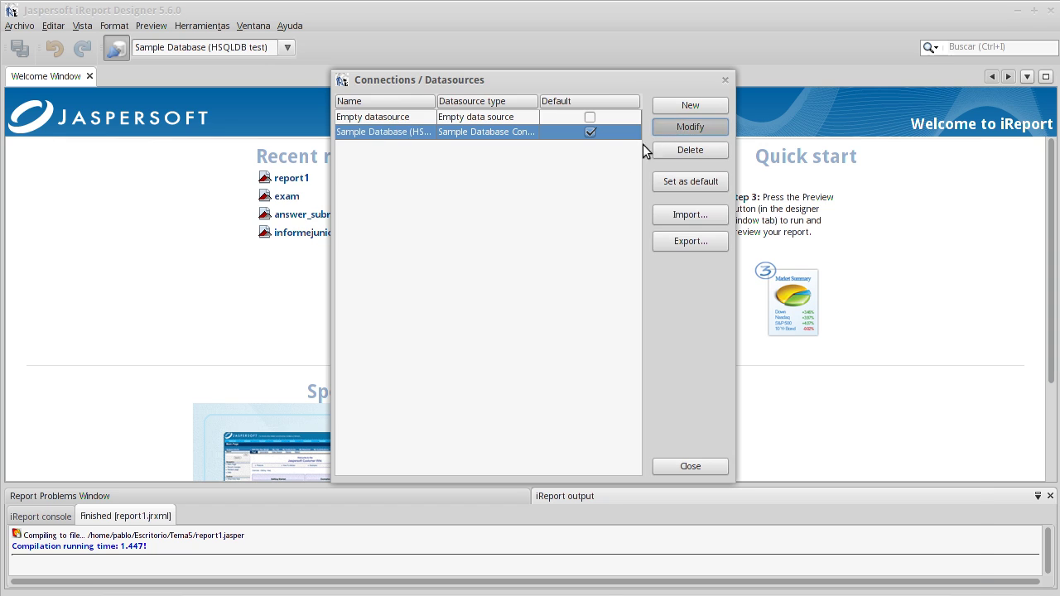
{"action": "left_click_drag", "start_coordinate": [747, 221], "coordinate": [450, 68]}
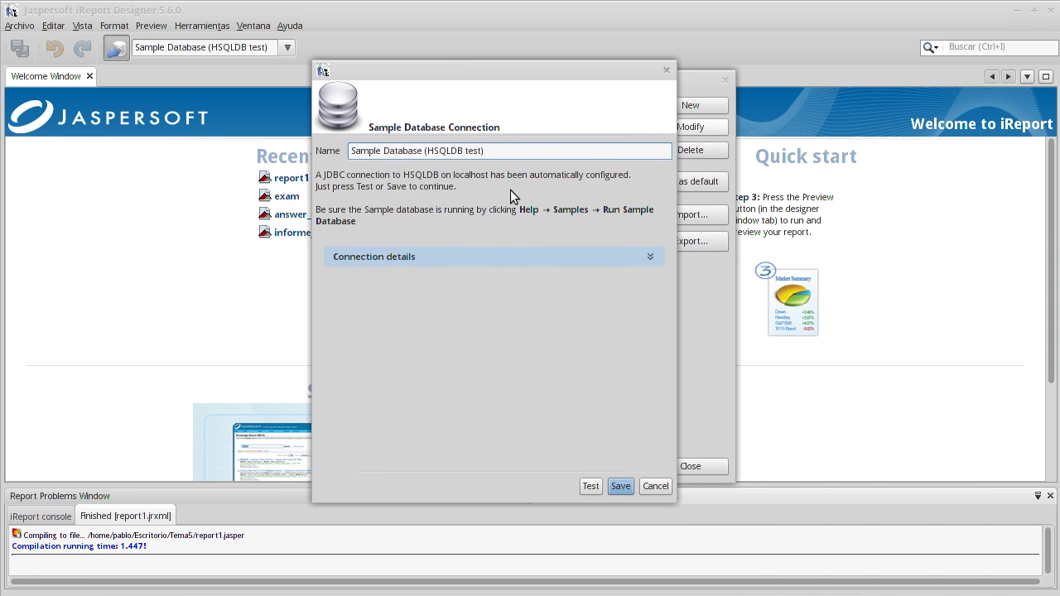
{"action": "left_click", "coordinate": [497, 257]}
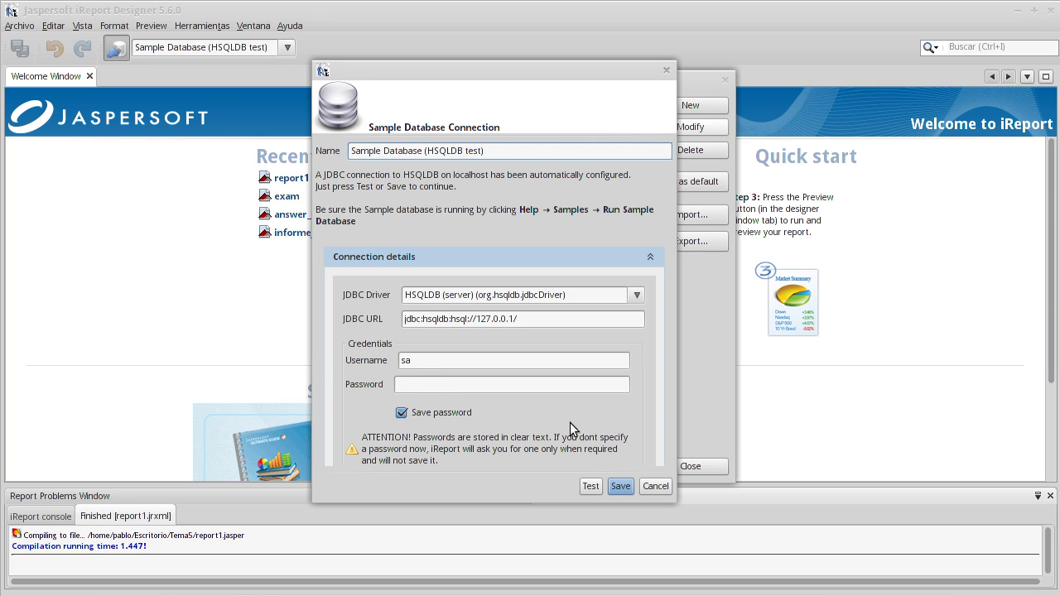
{"action": "left_click", "coordinate": [650, 487]}
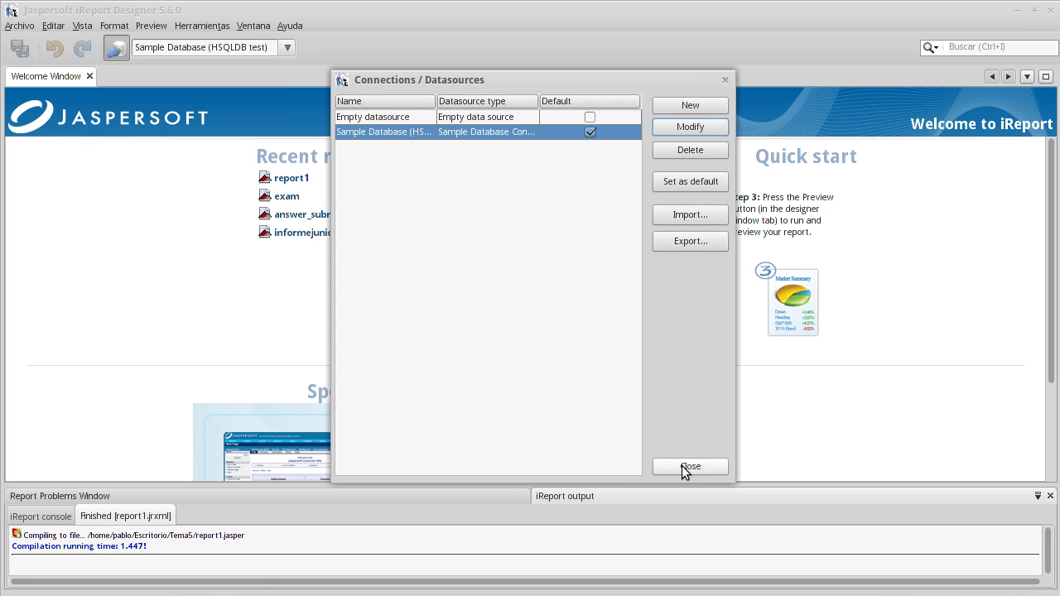
{"action": "left_click", "coordinate": [684, 465]}
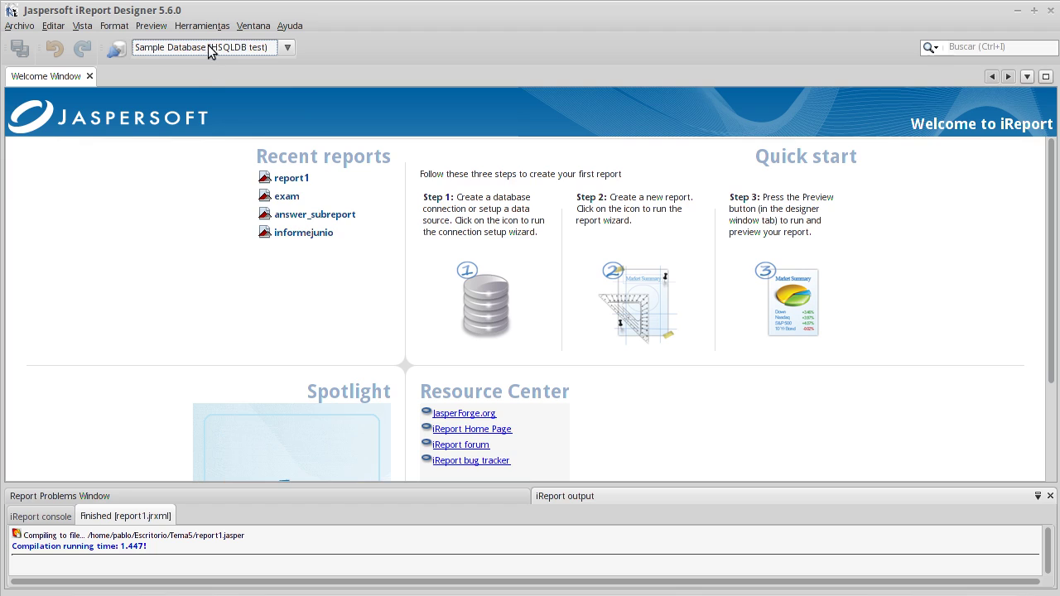
Run the bundled sample database and dismiss the notice
{"action": "left_click", "coordinate": [291, 26]}
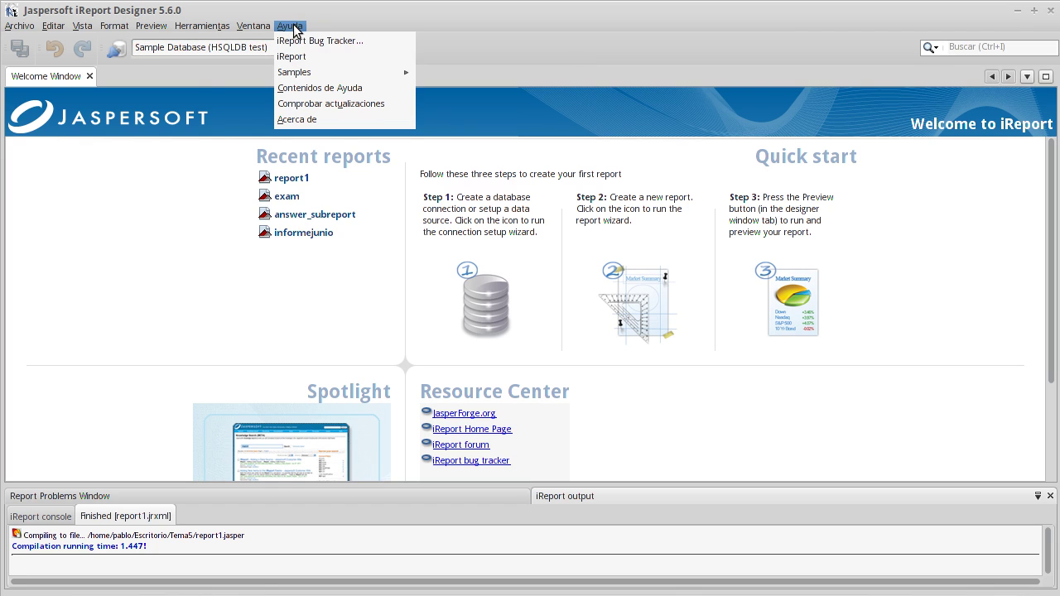
{"action": "mouse_move", "coordinate": [304, 74]}
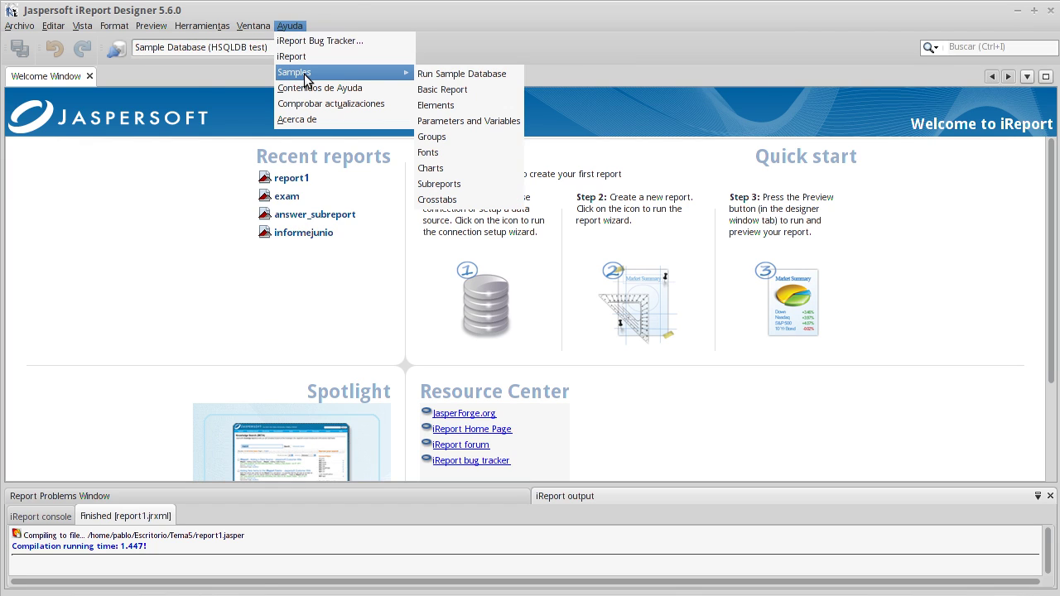
{"action": "left_click", "coordinate": [456, 75]}
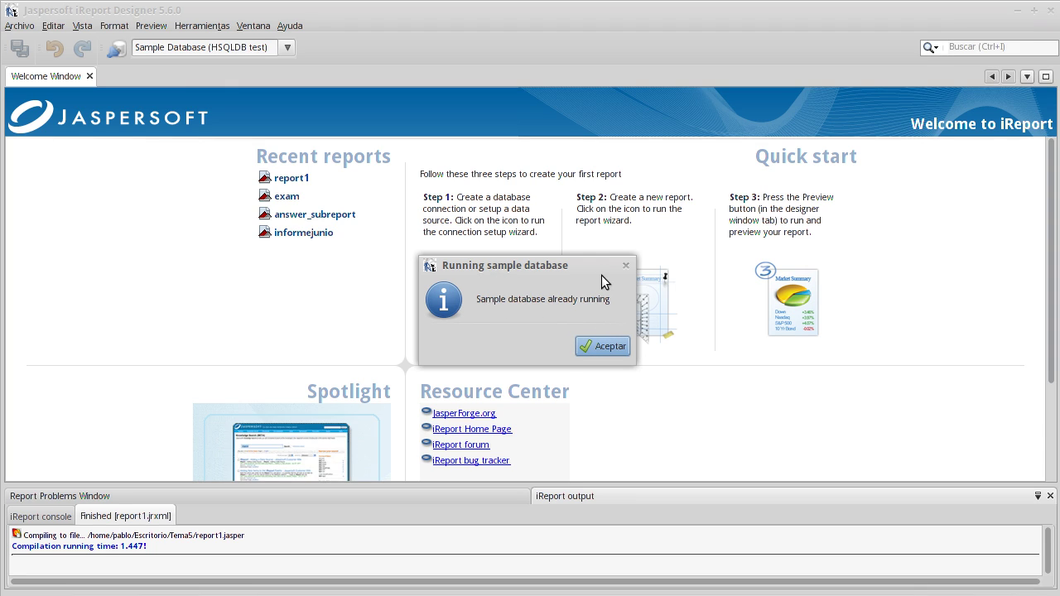
{"action": "left_click", "coordinate": [587, 345]}
Create a new report from the Blank A4 template, named report1 and stored in the Tema5 folder
{"action": "left_click", "coordinate": [23, 28]}
{"action": "left_click", "coordinate": [31, 48]}
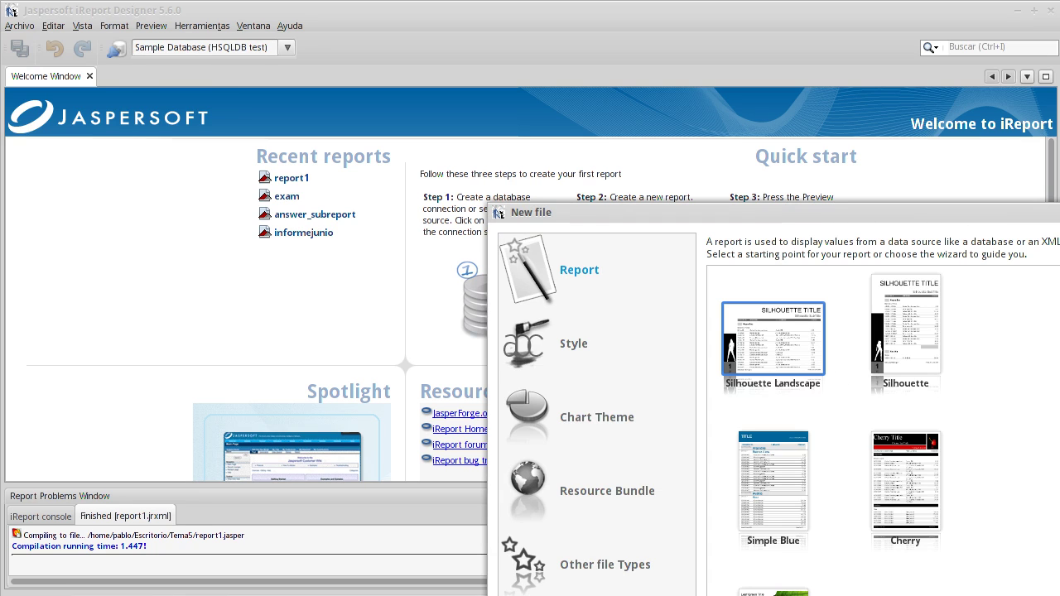
{"action": "scroll", "coordinate": [836, 431], "scroll_direction": "down", "scroll_amount": 10}
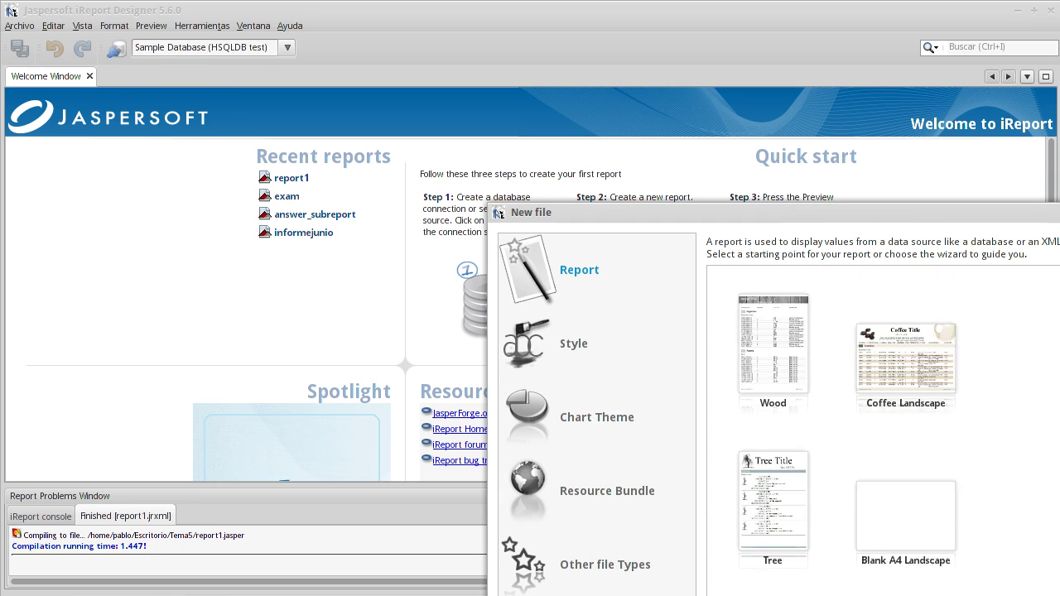
{"action": "scroll", "coordinate": [1006, 489], "scroll_direction": "down", "scroll_amount": 5}
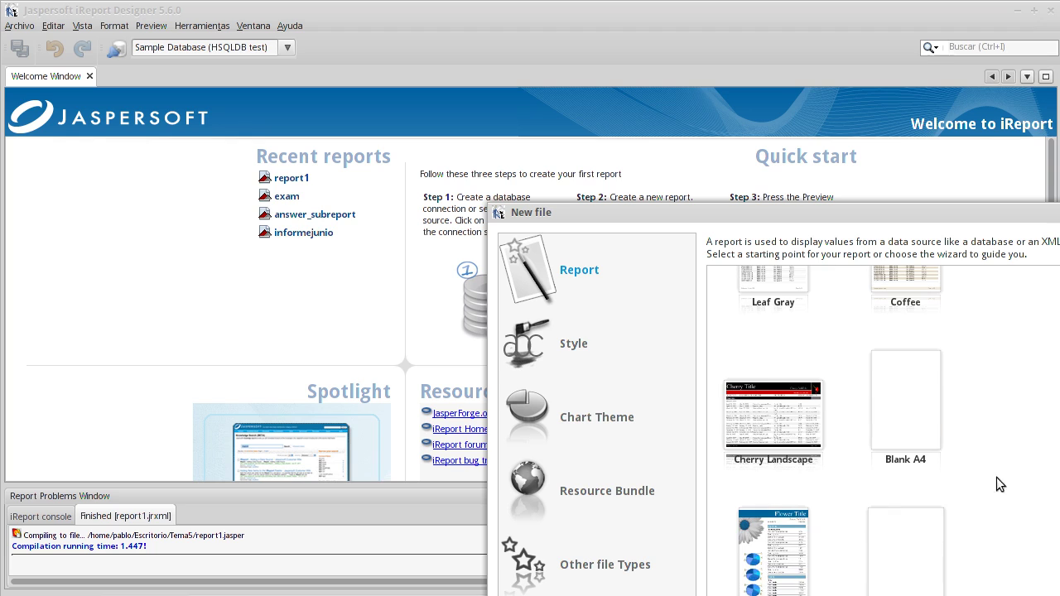
{"action": "left_click", "coordinate": [903, 405]}
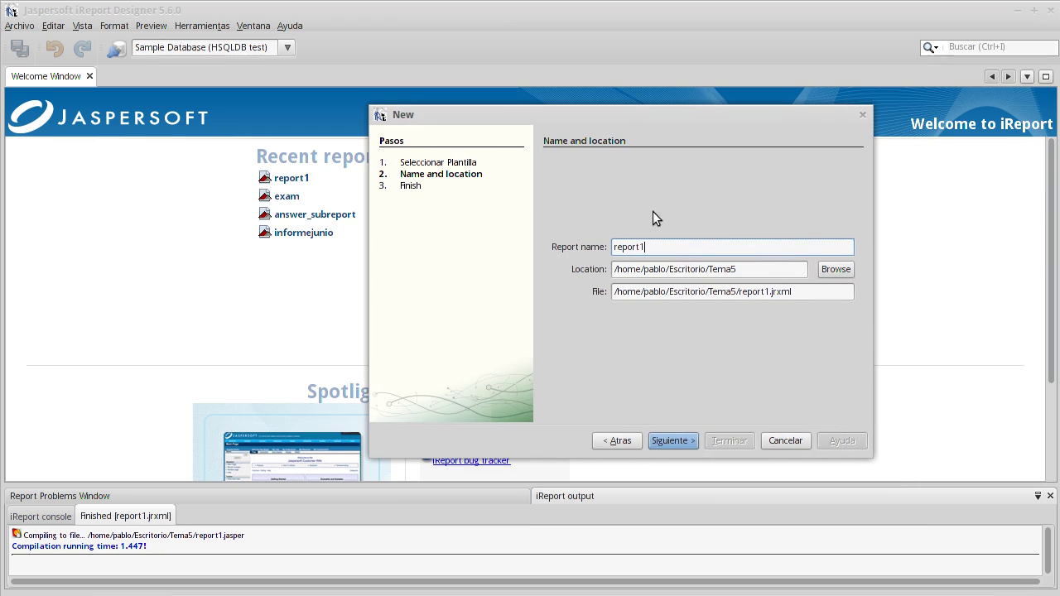
{"action": "left_click", "coordinate": [657, 247]}
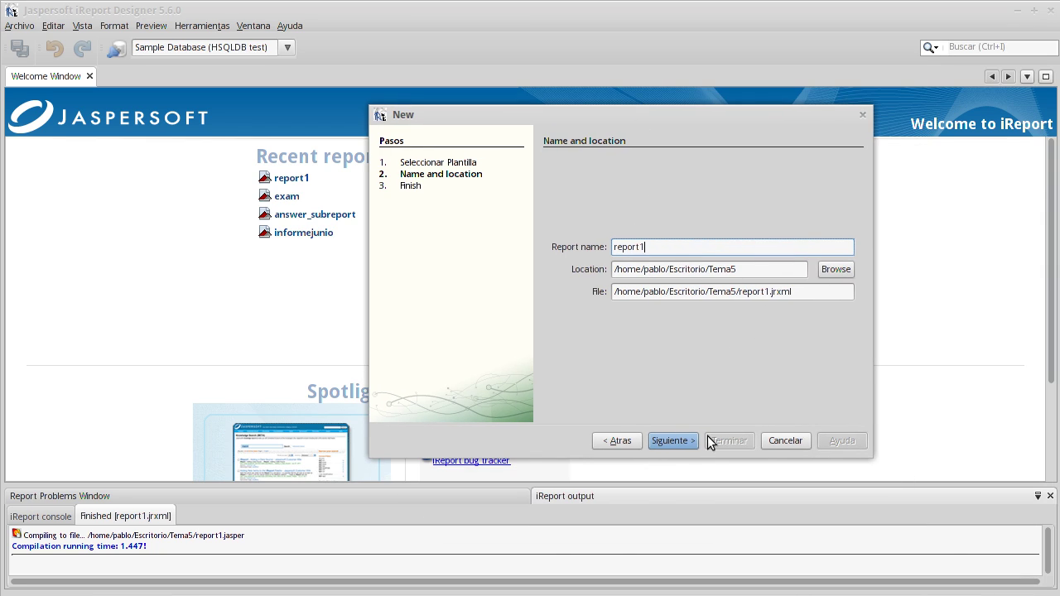
{"action": "left_click", "coordinate": [675, 442]}
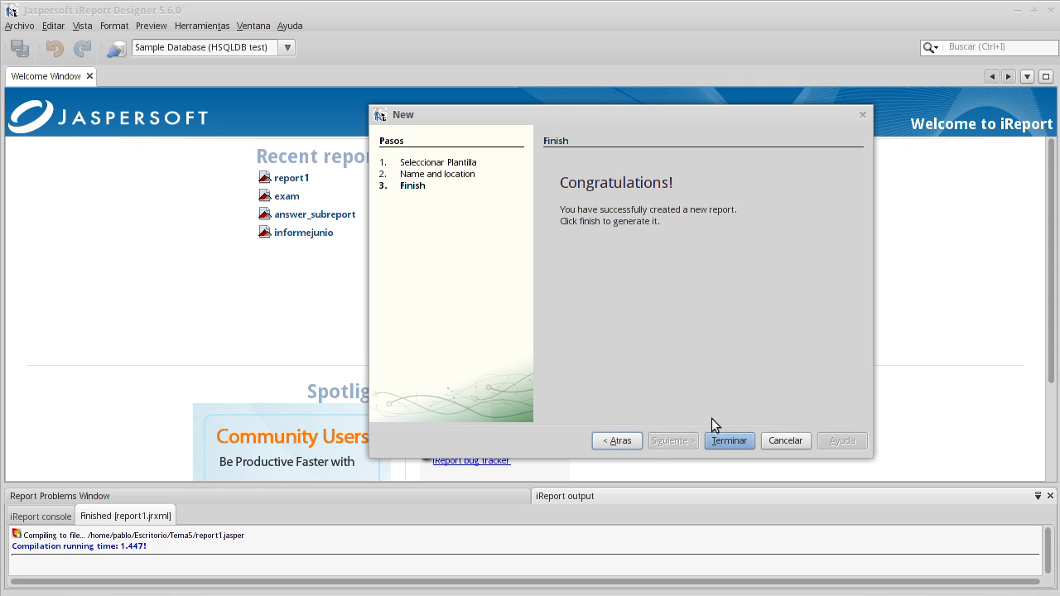
{"action": "left_click", "coordinate": [734, 439]}
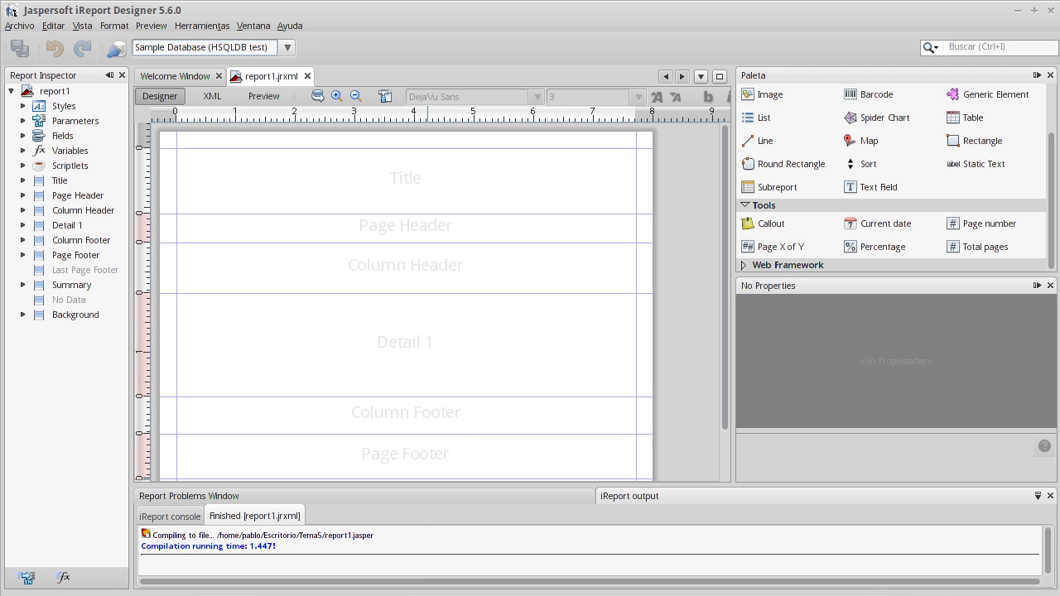
Switch to gThumb to examine the tables and columns in the modelodatos.png data model diagram, and close the image
{"action": "key", "text": "alt+Tab"}
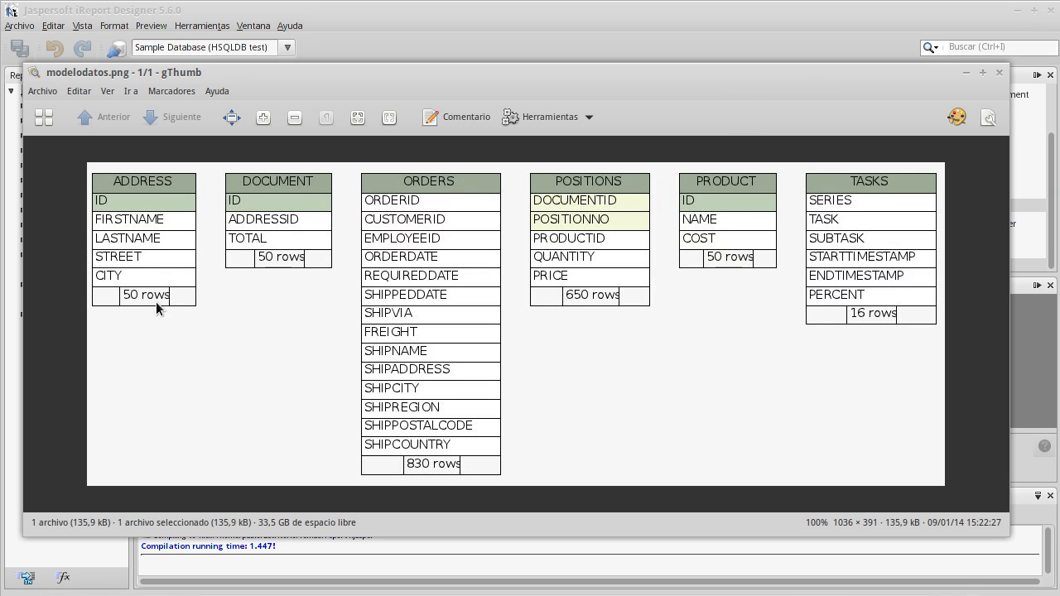
{"action": "left_click", "coordinate": [1000, 74]}
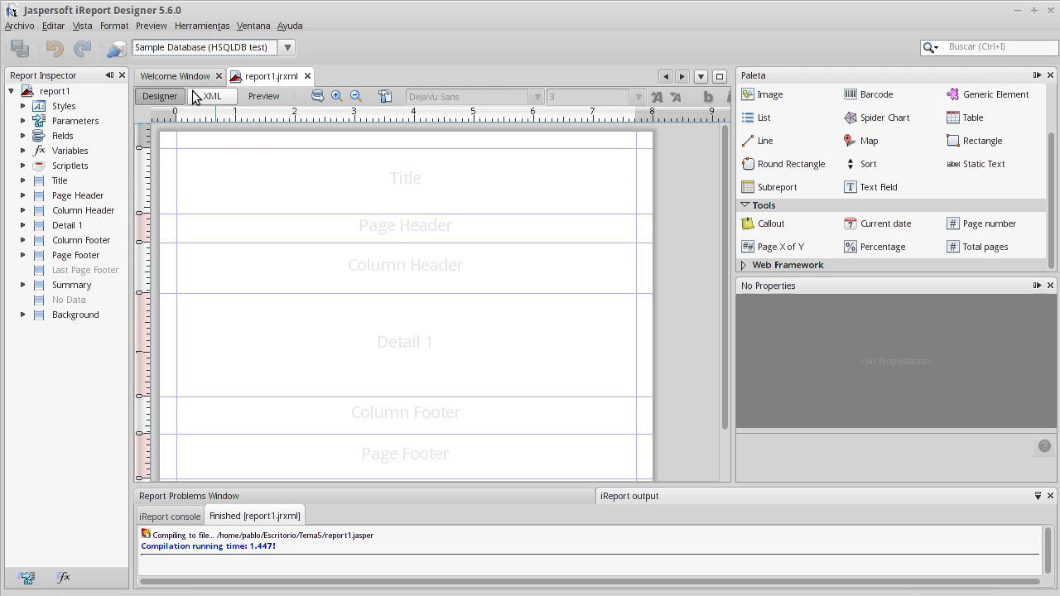
Set the report's SQL query to "select * from address" and read its fields
{"action": "left_click", "coordinate": [318, 97]}
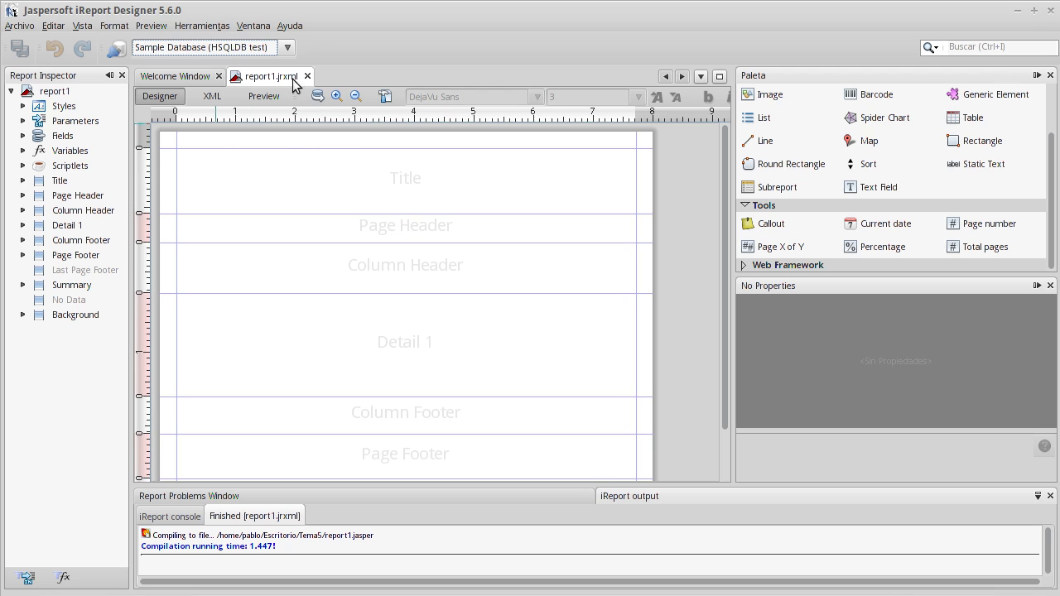
{"action": "left_click", "coordinate": [318, 97]}
{"action": "left_click_drag", "start_coordinate": [433, 22], "coordinate": [447, 17]}
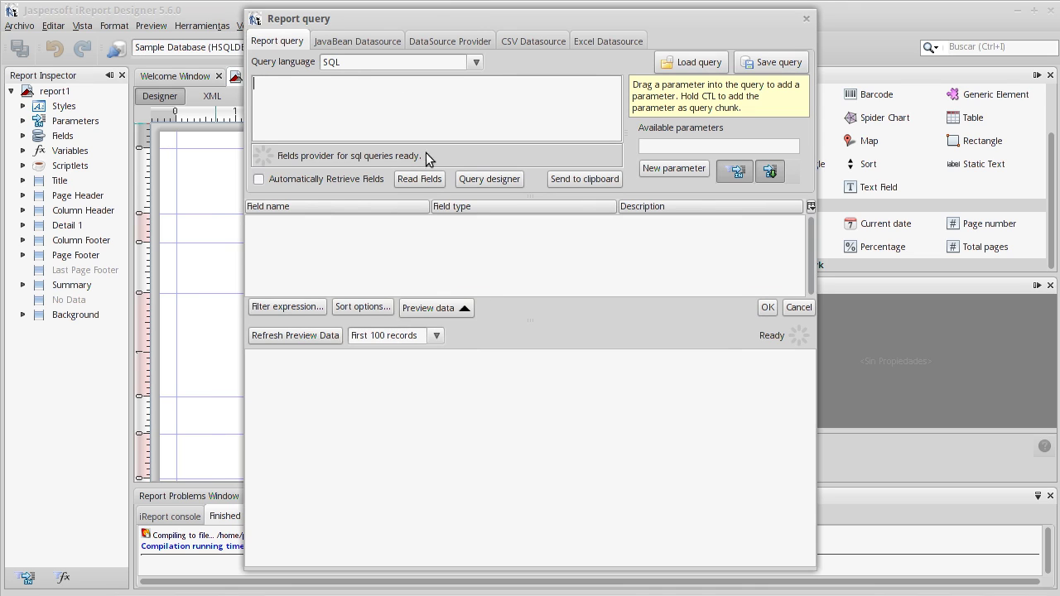
{"action": "left_click", "coordinate": [372, 102]}
{"action": "type", "text": "select * from address"}
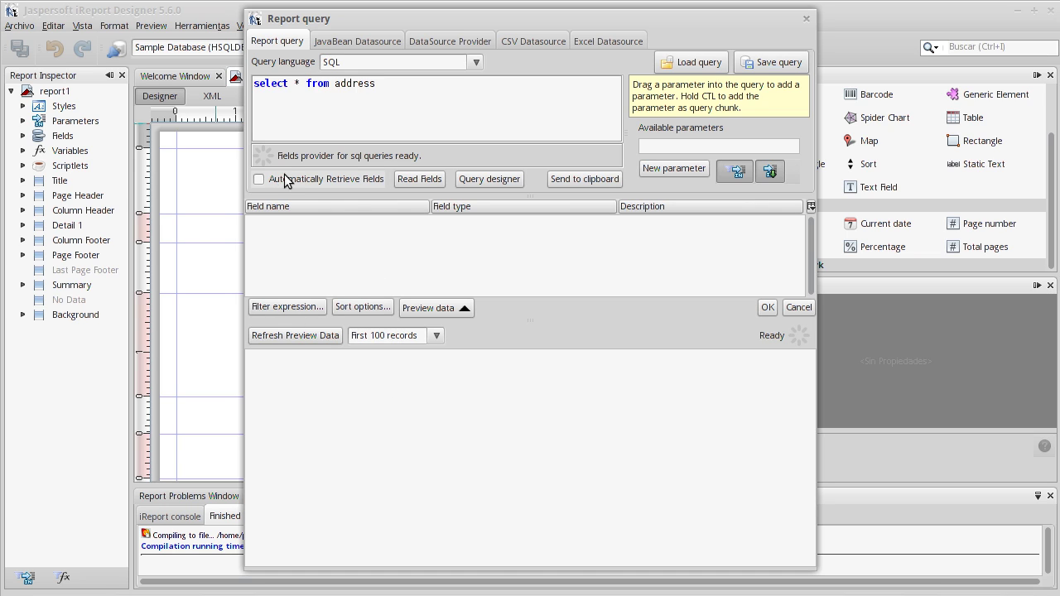
{"action": "left_click", "coordinate": [414, 177]}
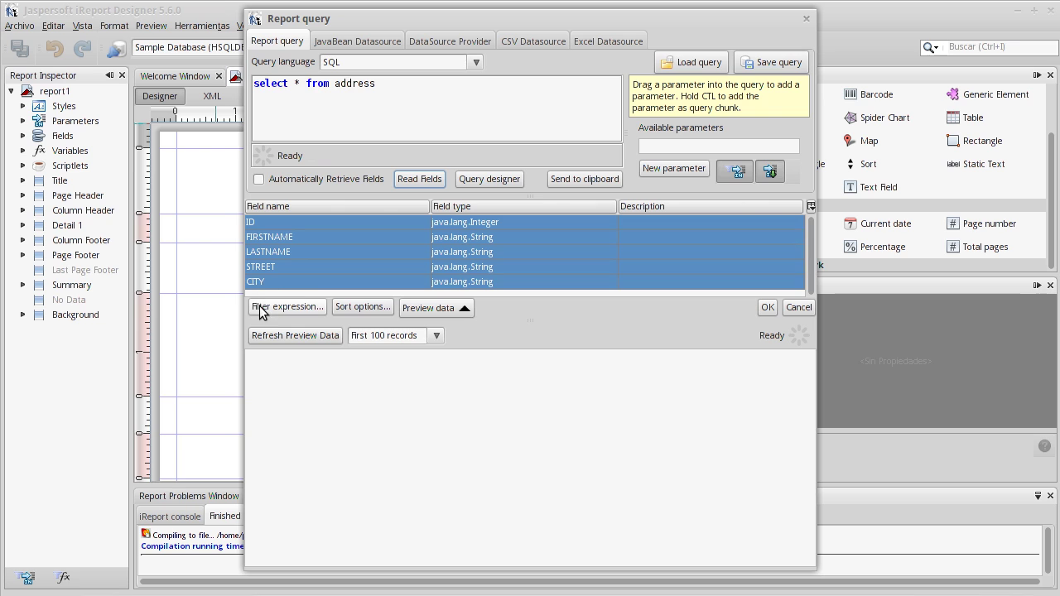
Preview the query's data for the first 100 records and accept the report query
{"action": "left_click", "coordinate": [426, 305]}
{"action": "left_click", "coordinate": [427, 306]}
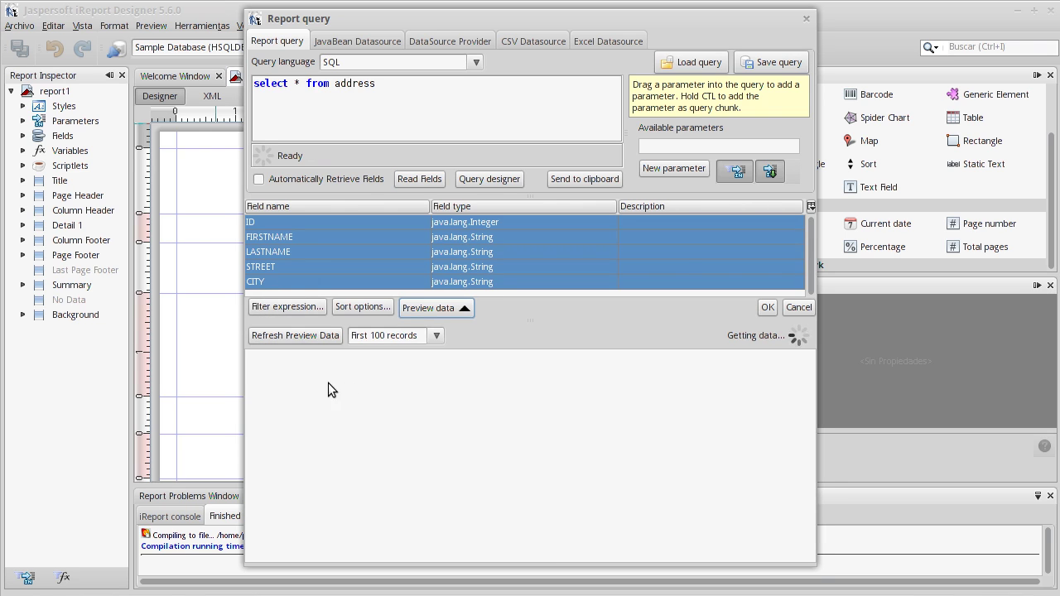
{"action": "scroll", "coordinate": [335, 460], "scroll_direction": "down", "scroll_amount": 2}
{"action": "scroll", "coordinate": [335, 460], "scroll_direction": "down", "scroll_amount": 10}
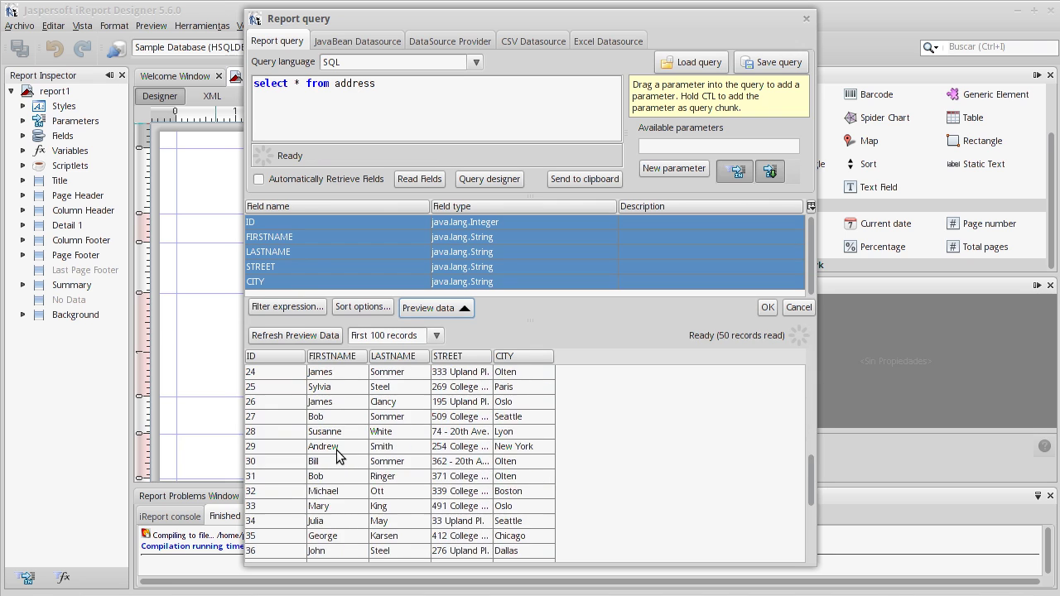
{"action": "scroll", "coordinate": [340, 451], "scroll_direction": "up", "scroll_amount": 12}
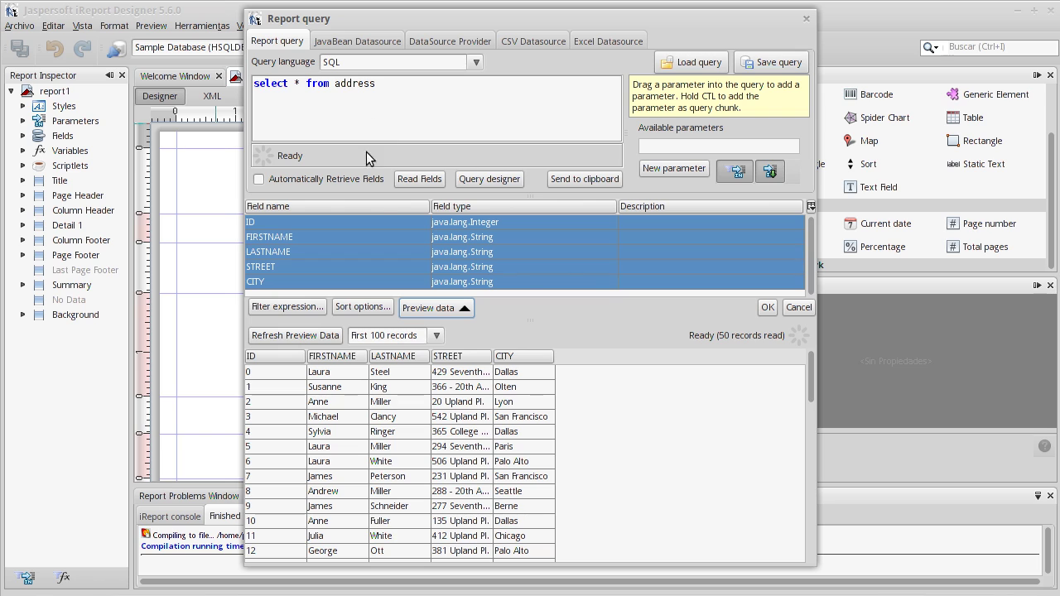
{"action": "left_click", "coordinate": [768, 310]}
Place the FIRSTNAME, LASTNAME and CITY fields side by side in the Detail 1 band, with labels in the Column Header
{"action": "left_click", "coordinate": [22, 135]}
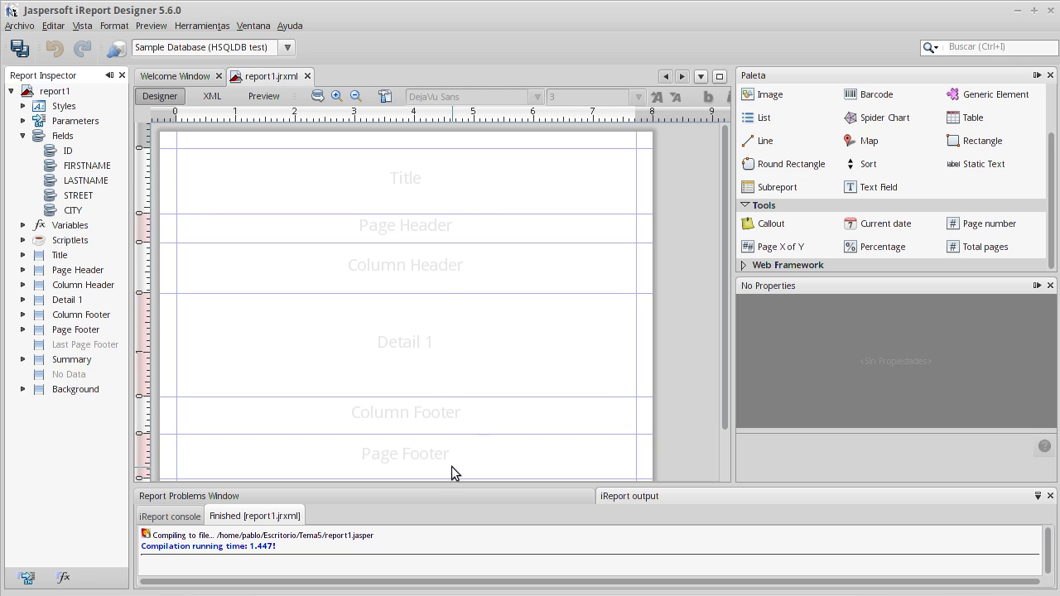
{"action": "scroll", "coordinate": [452, 342], "scroll_direction": "down", "scroll_amount": 1}
{"action": "scroll", "coordinate": [452, 341], "scroll_direction": "up", "scroll_amount": 1}
{"action": "left_click_drag", "start_coordinate": [76, 169], "coordinate": [207, 308]}
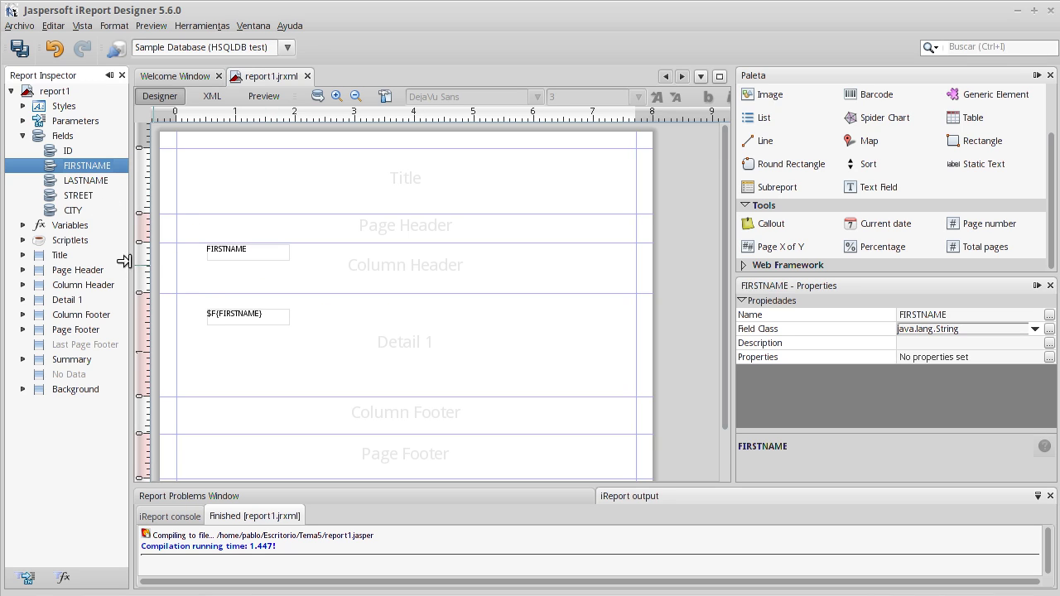
{"action": "left_click", "coordinate": [86, 180]}
{"action": "left_click_drag", "start_coordinate": [89, 183], "coordinate": [330, 328]}
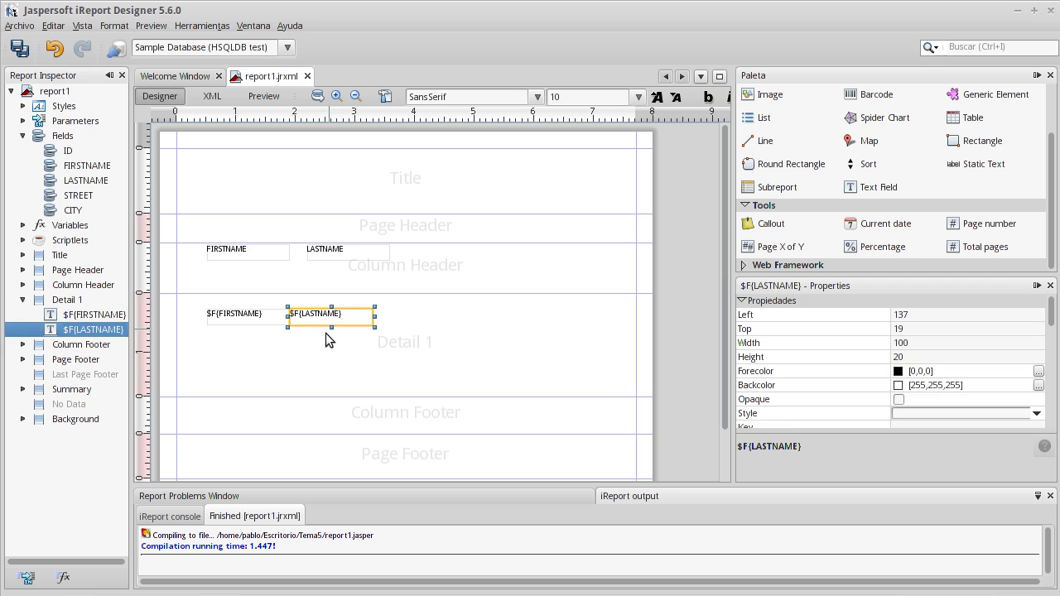
{"action": "left_click", "coordinate": [291, 335]}
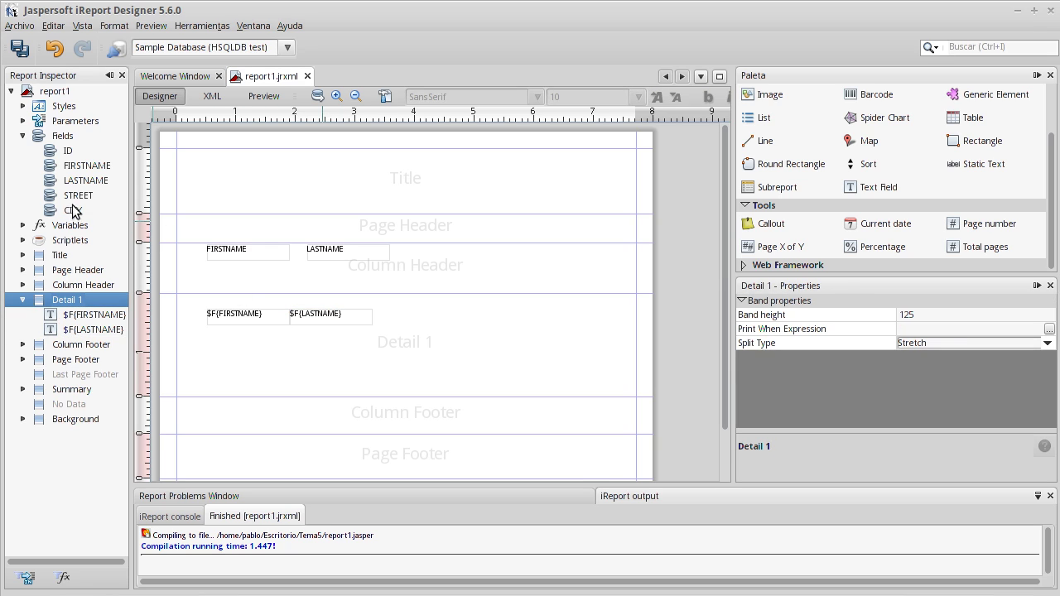
{"action": "left_click_drag", "start_coordinate": [73, 210], "coordinate": [393, 319]}
{"action": "left_click", "coordinate": [410, 323]}
{"action": "left_click", "coordinate": [333, 348]}
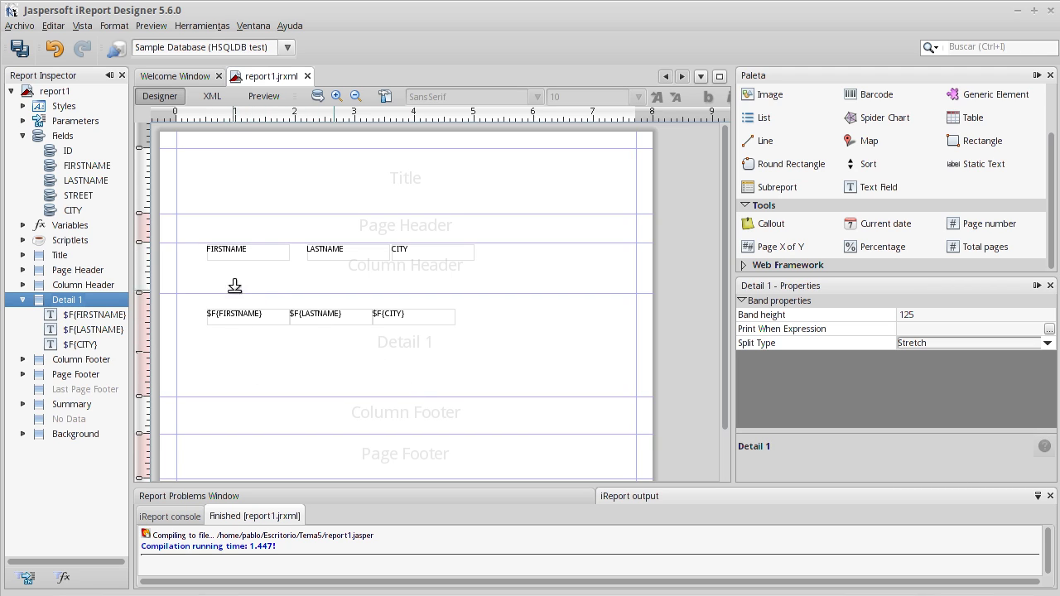
Move the three Detail 1 fields up to the band's upper edge, with the CITY field under its column label
{"action": "left_click_drag", "start_coordinate": [224, 323], "coordinate": [226, 310]}
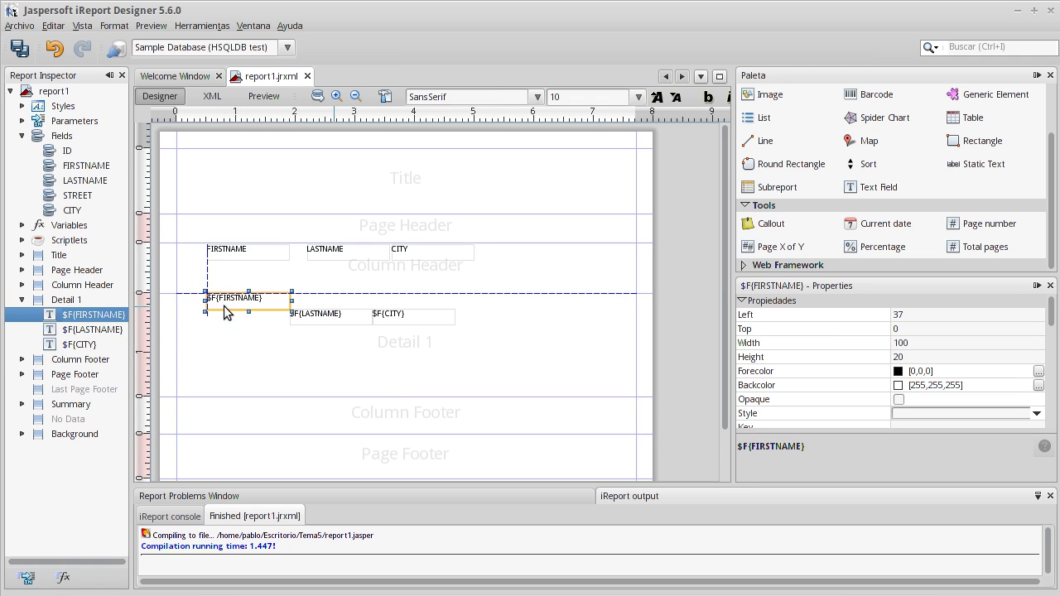
{"action": "left_click_drag", "start_coordinate": [333, 313], "coordinate": [335, 297]}
{"action": "left_click_drag", "start_coordinate": [408, 320], "coordinate": [413, 305]}
{"action": "left_click", "coordinate": [383, 305]}
{"action": "mouse_move", "coordinate": [347, 305]}
{"action": "left_mouse_down"}
{"action": "mouse_move", "coordinate": [358, 305]}
{"action": "mouse_move", "coordinate": [344, 304]}
{"action": "left_mouse_up"}
Shrink the Detail 1 band to a height of 26 and the Column Header band to just fit its labels
{"action": "left_click_drag", "start_coordinate": [351, 397], "coordinate": [342, 309]}
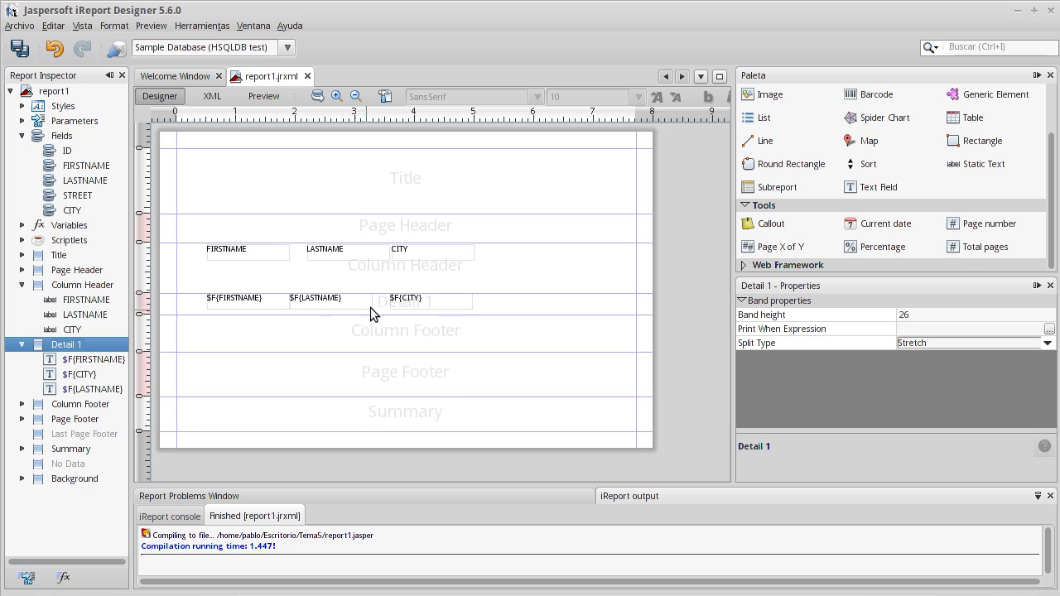
{"action": "left_click_drag", "start_coordinate": [502, 294], "coordinate": [502, 263]}
Change the FIRSTNAME label's text in the Column Header band to NOMBRE
{"action": "left_click", "coordinate": [268, 251]}
{"action": "right_click", "coordinate": [269, 251]}
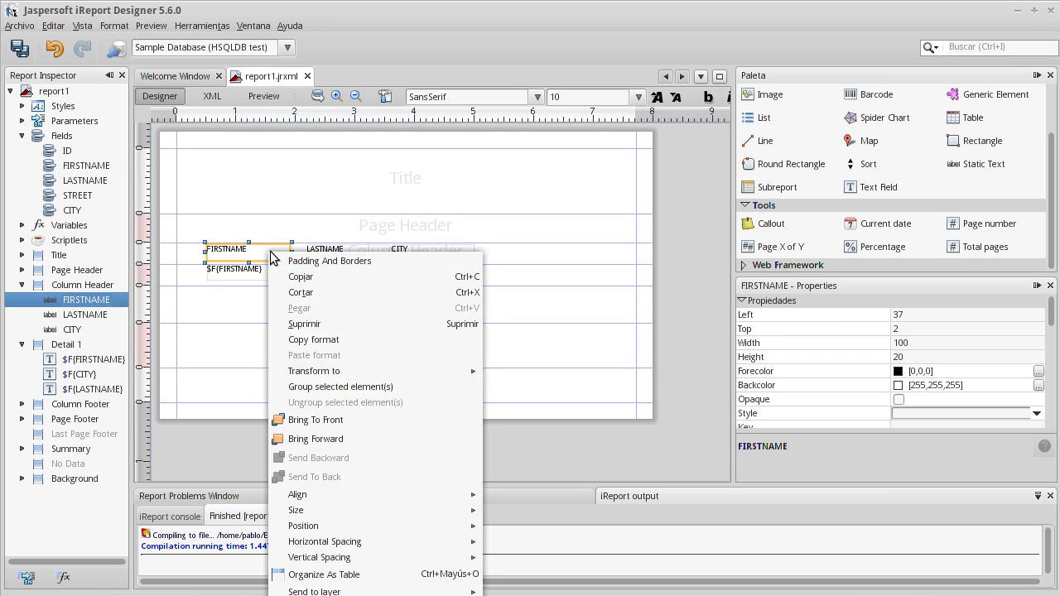
{"action": "left_click", "coordinate": [247, 258]}
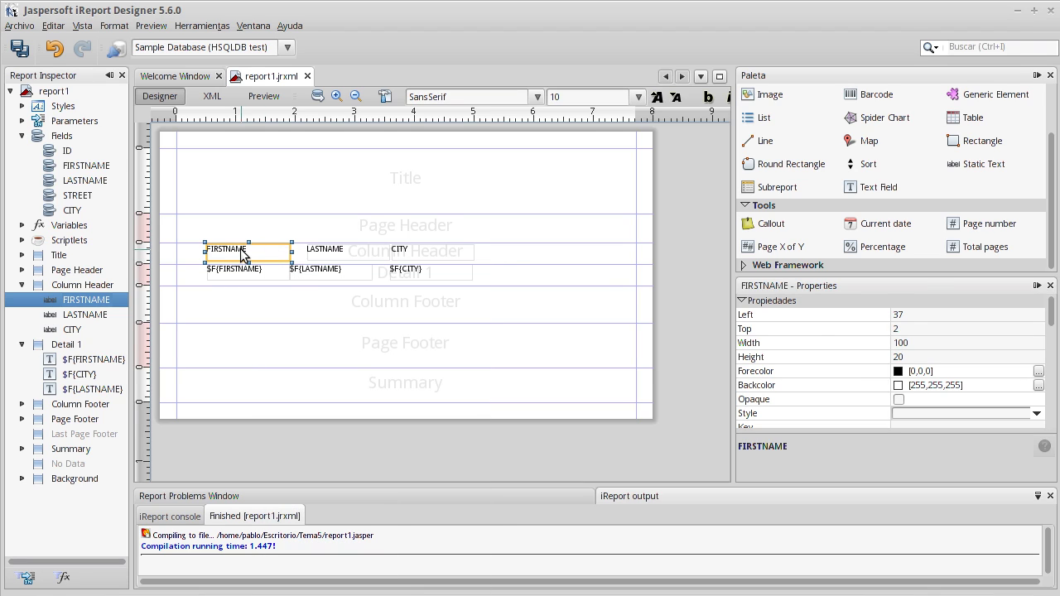
{"action": "double_click", "coordinate": [249, 250]}
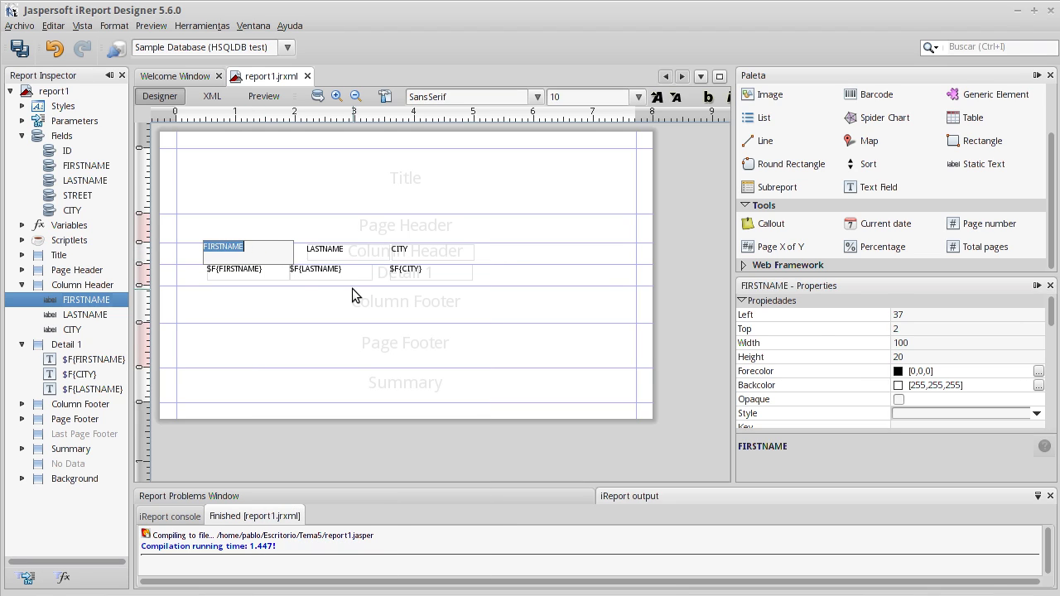
{"action": "type", "text": "NOMBRE"}
{"action": "key", "text": "Return"}
Align the LASTNAME column label with the LASTNAME field below it and change its text to APELLIDOS
{"action": "left_click", "coordinate": [346, 259]}
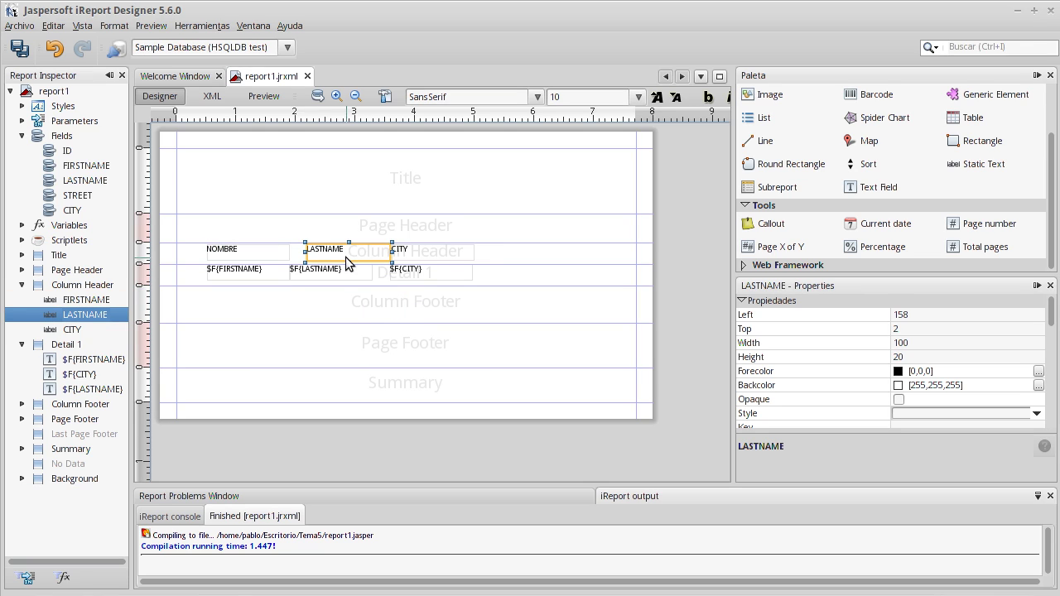
{"action": "left_click_drag", "start_coordinate": [345, 260], "coordinate": [334, 262]}
{"action": "double_click", "coordinate": [333, 253]}
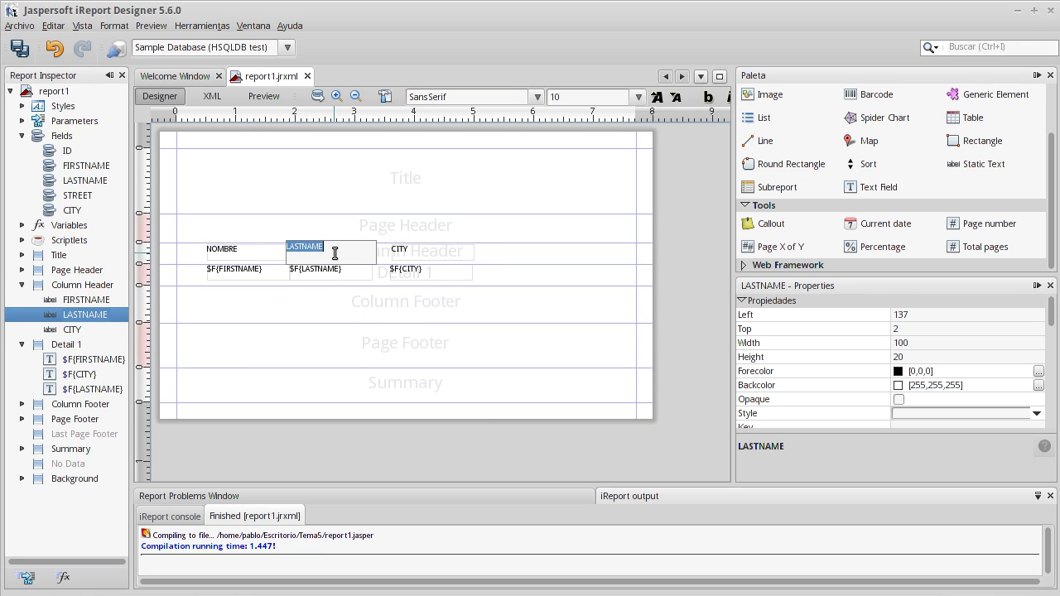
{"action": "type", "text": "APELLIDOS"}
{"action": "key", "text": "Return"}
Change the CITY column label's text to CIUDAD and align the label with the CITY field below it
{"action": "double_click", "coordinate": [407, 252]}
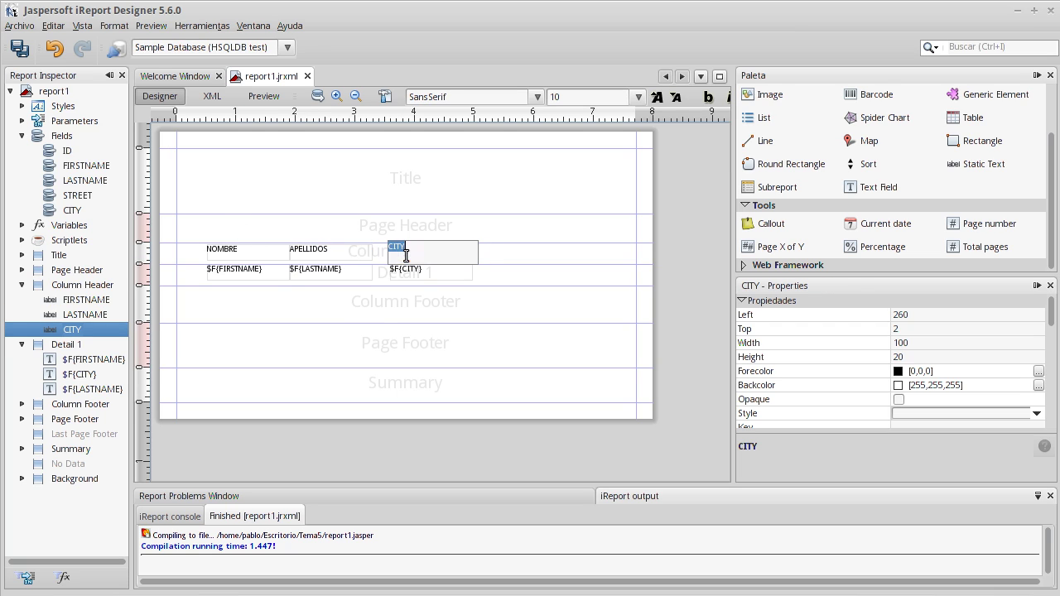
{"action": "type", "text": "CIUDAD"}
{"action": "key", "text": "Return"}
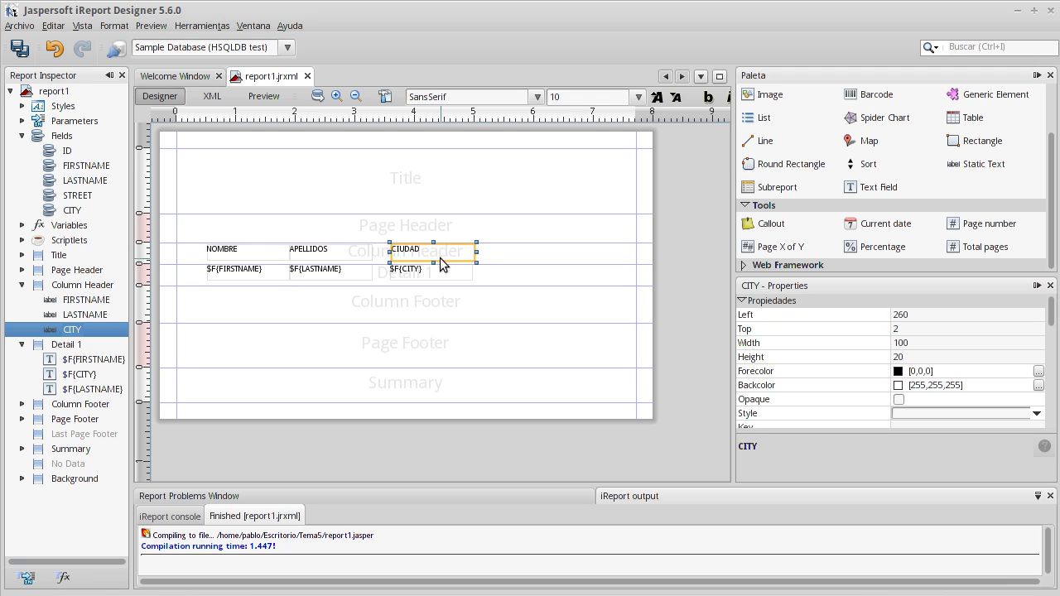
{"action": "left_click_drag", "start_coordinate": [430, 254], "coordinate": [420, 260]}
{"action": "left_click", "coordinate": [419, 276]}
{"action": "left_click", "coordinate": [523, 263]}
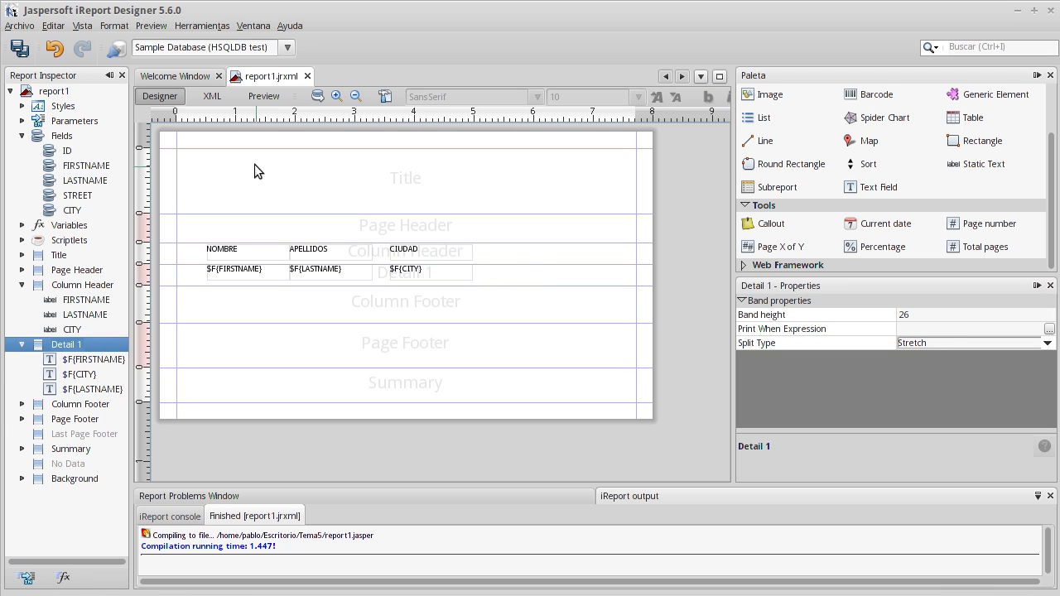
Preview the report, check the column headings and rows on pages 1 and 2, and return to the design view
{"action": "left_click", "coordinate": [264, 98]}
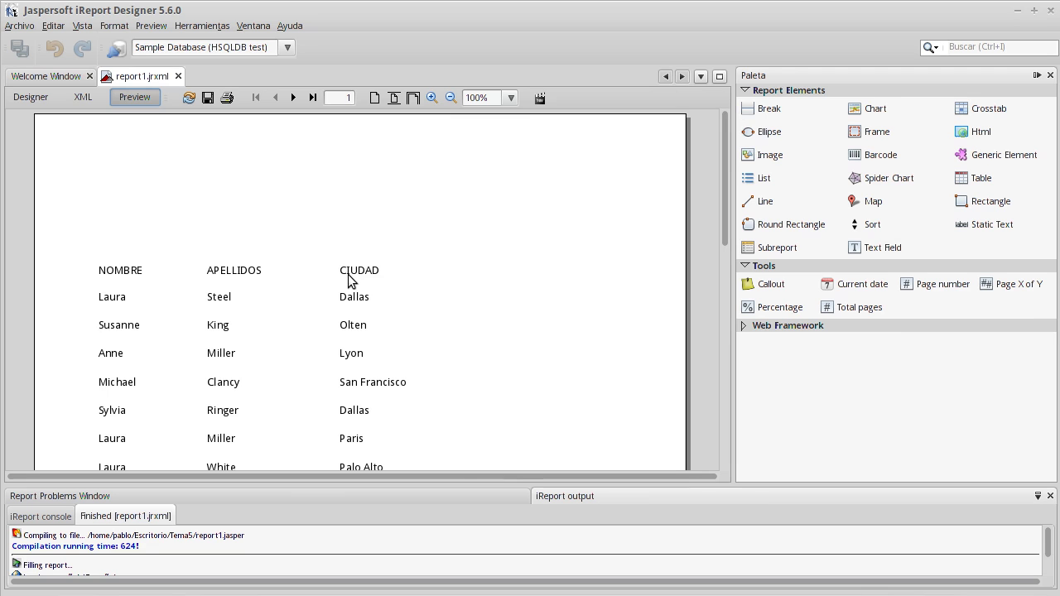
{"action": "scroll", "coordinate": [402, 311], "scroll_direction": "down", "scroll_amount": 10}
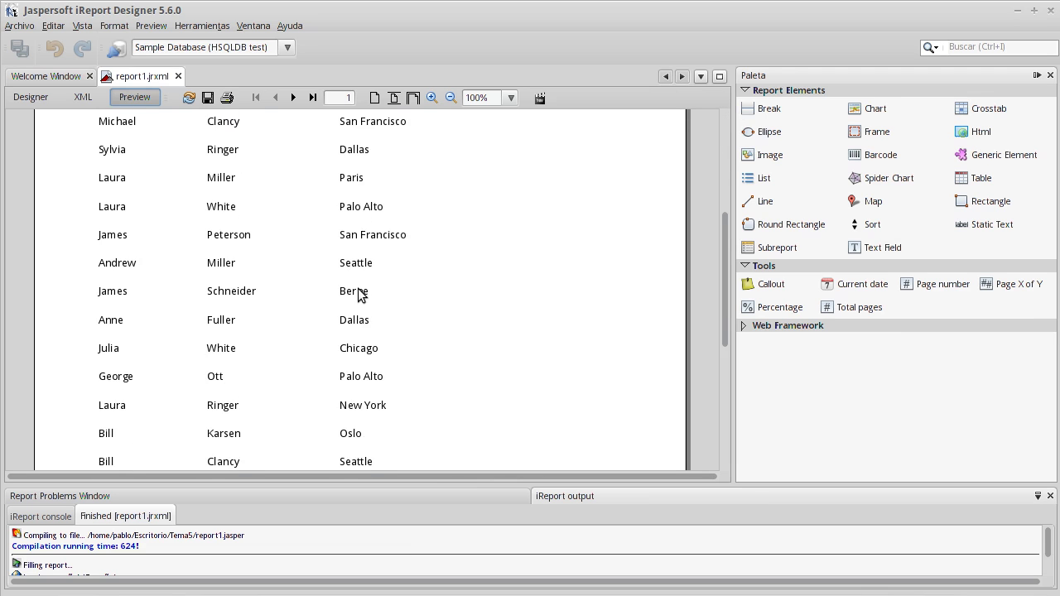
{"action": "scroll", "coordinate": [358, 294], "scroll_direction": "down", "scroll_amount": 5}
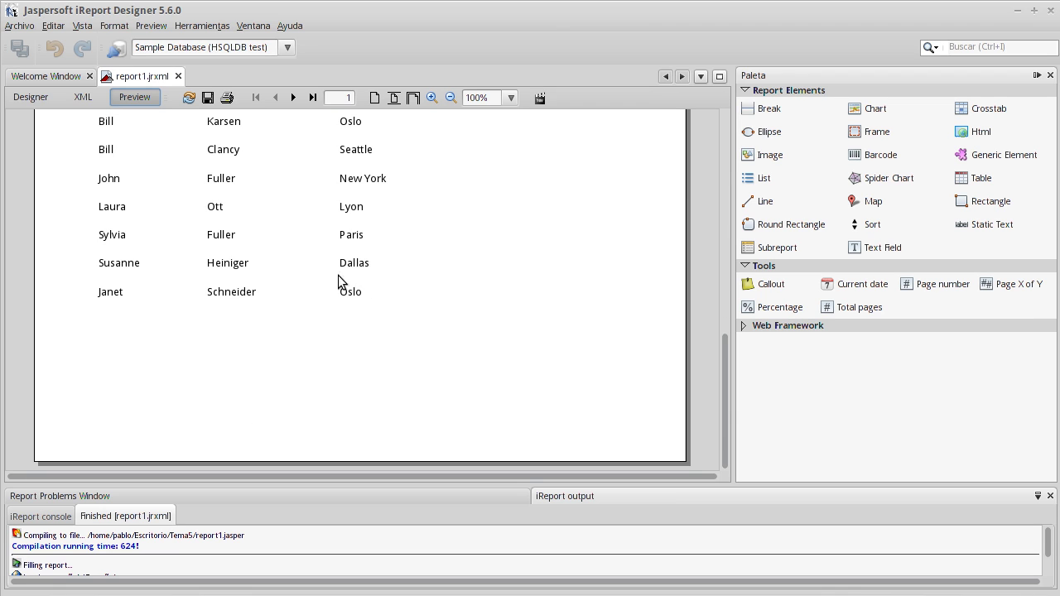
{"action": "left_click", "coordinate": [293, 98]}
{"action": "scroll", "coordinate": [334, 267], "scroll_direction": "up", "scroll_amount": 8}
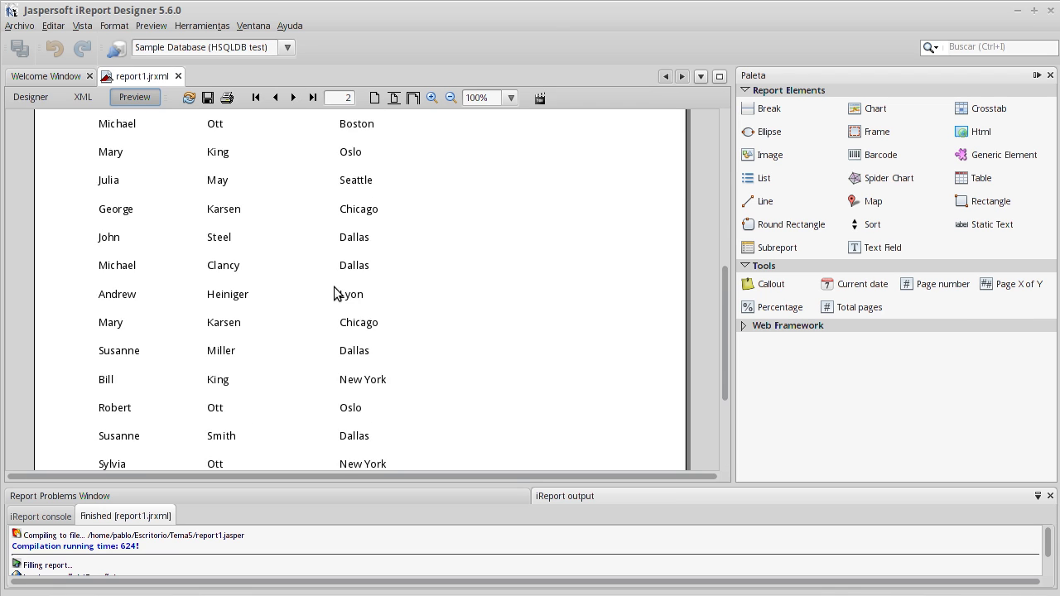
{"action": "scroll", "coordinate": [335, 268], "scroll_direction": "up", "scroll_amount": 5}
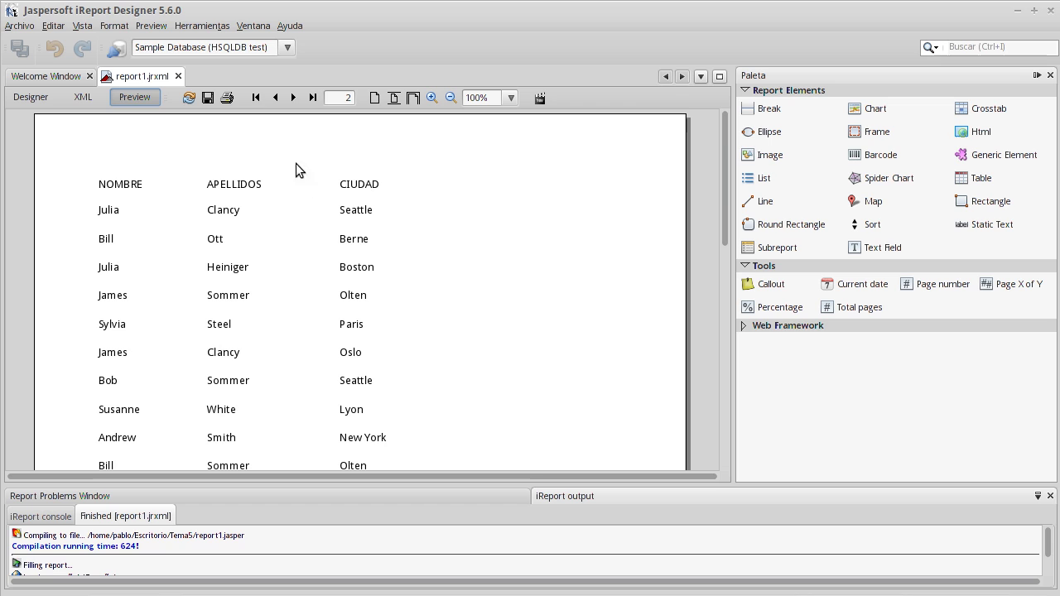
{"action": "left_click", "coordinate": [256, 98]}
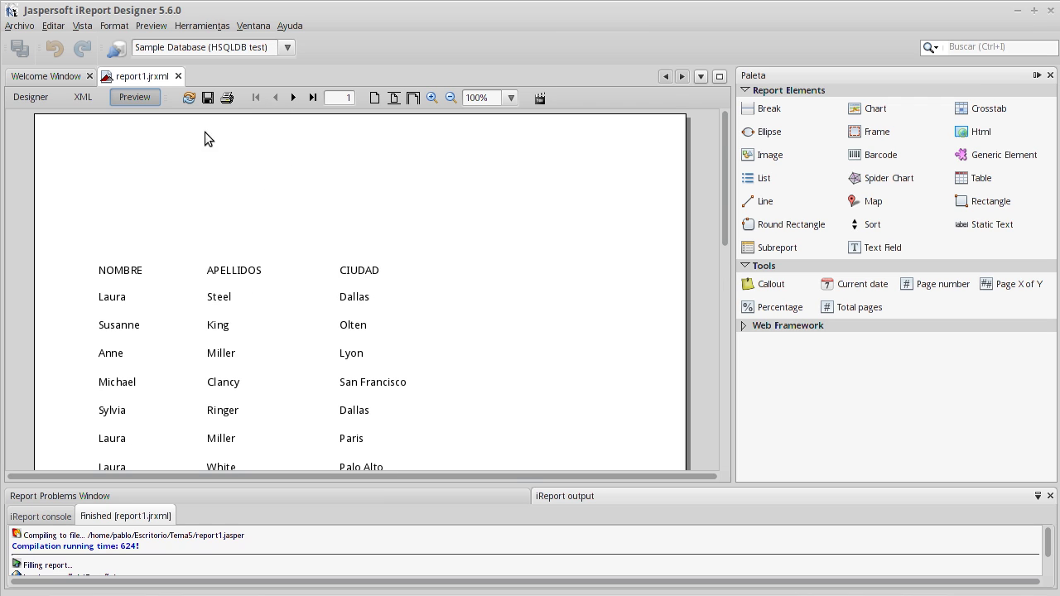
{"action": "left_click", "coordinate": [31, 97]}
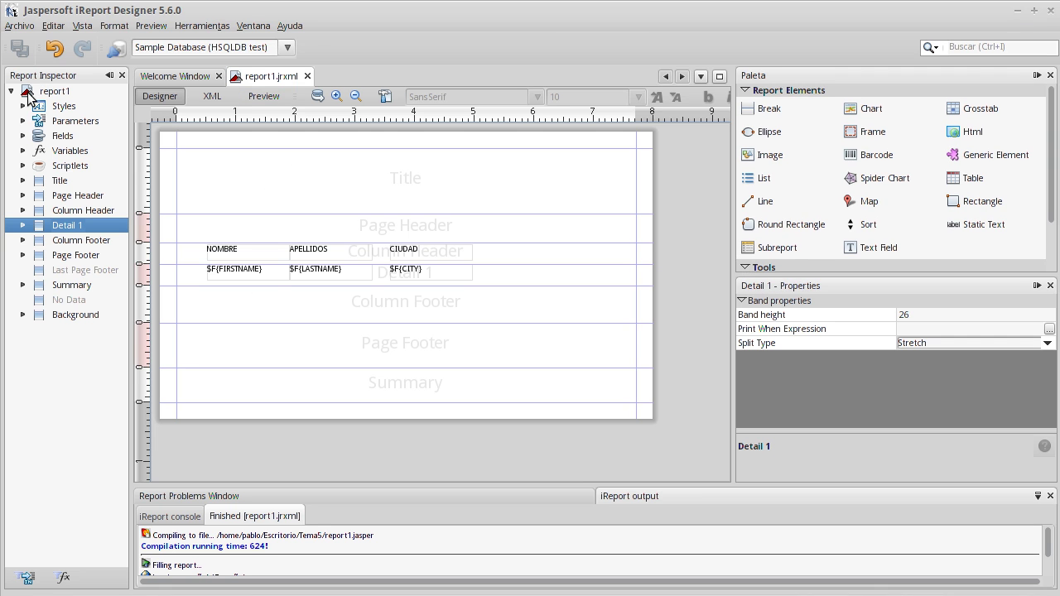
{"action": "right_click", "coordinate": [417, 177]}
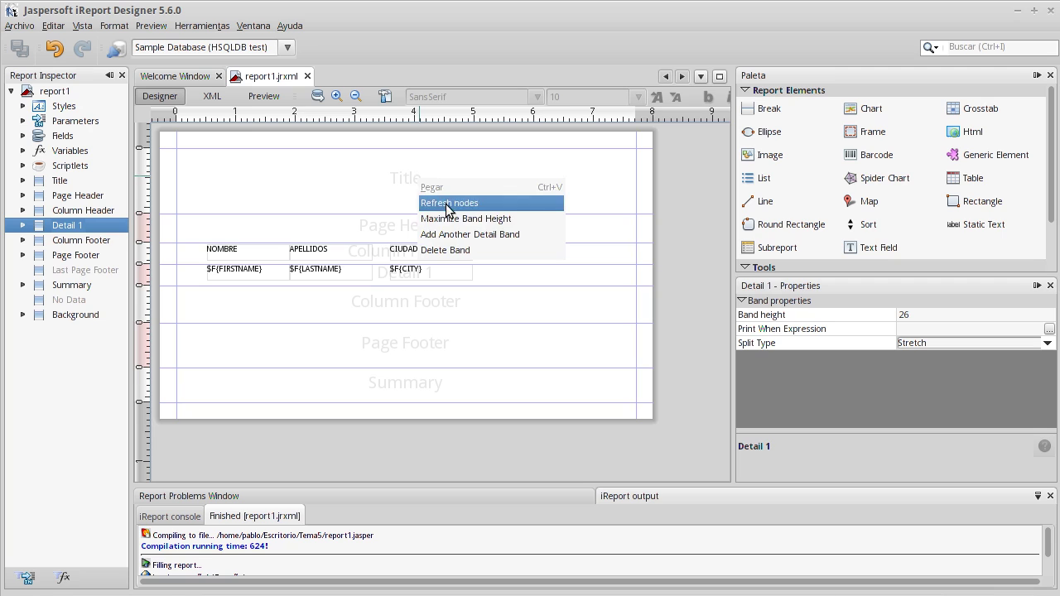
{"action": "left_click", "coordinate": [451, 250]}
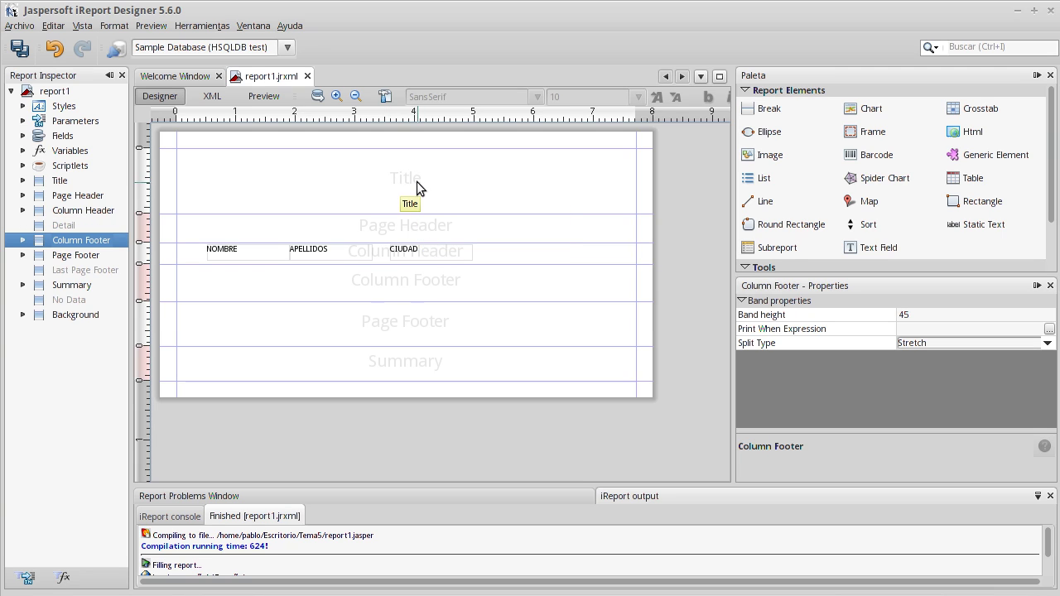
{"action": "key", "text": "ctrl+z"}
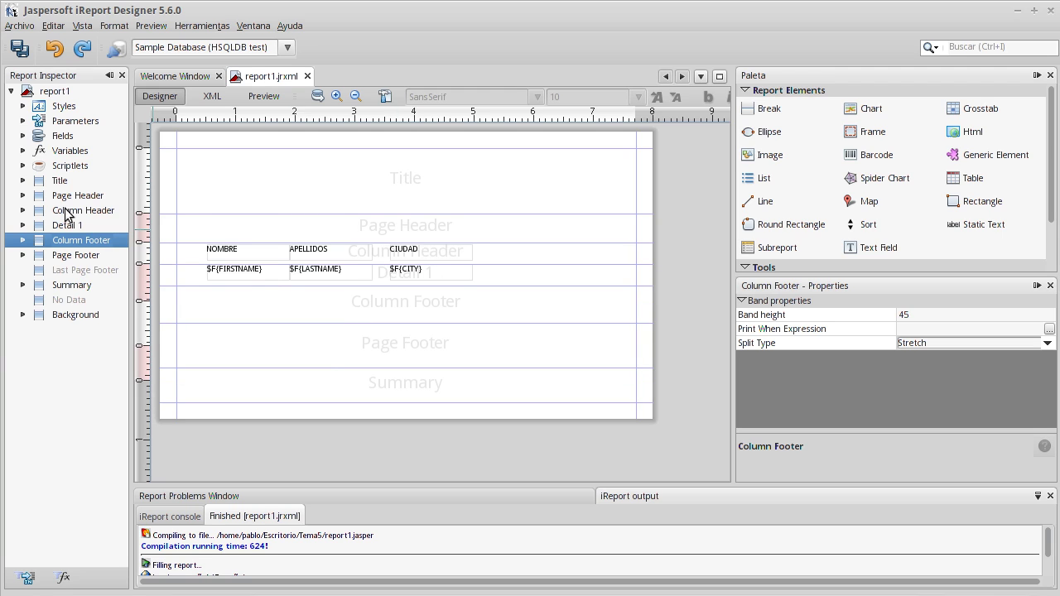
Delete the Title and Page Header bands from the report
{"action": "left_click", "coordinate": [61, 181]}
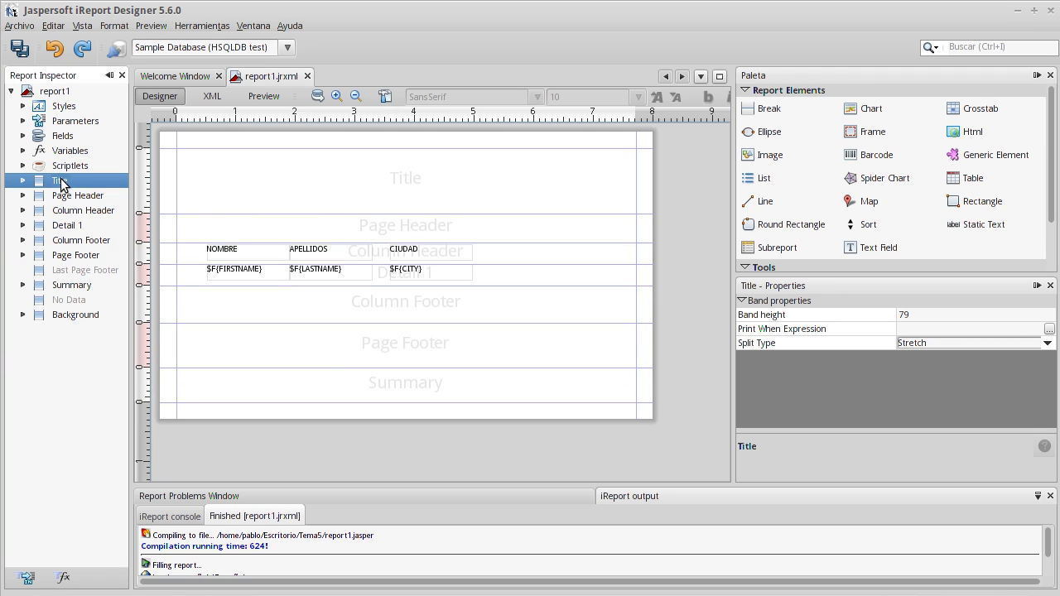
{"action": "right_click", "coordinate": [61, 181]}
{"action": "left_click", "coordinate": [104, 235]}
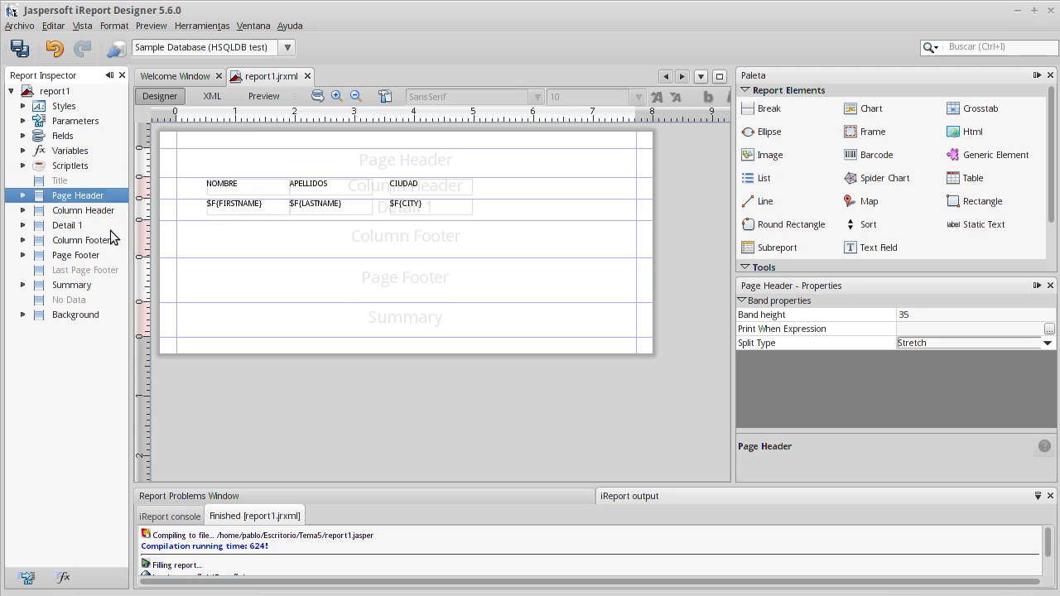
{"action": "right_click", "coordinate": [83, 199]}
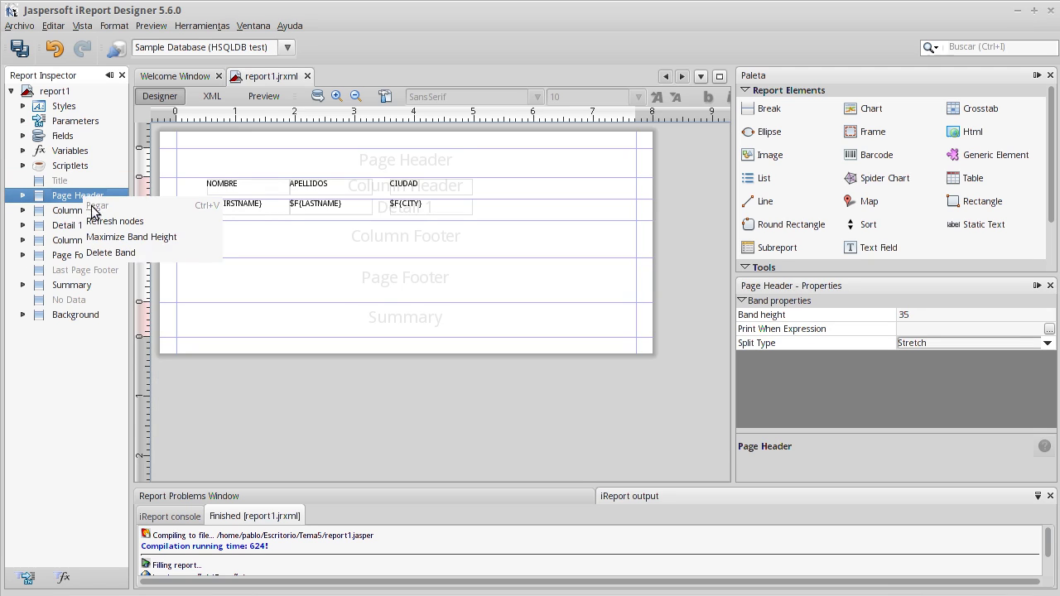
{"action": "left_click", "coordinate": [97, 251]}
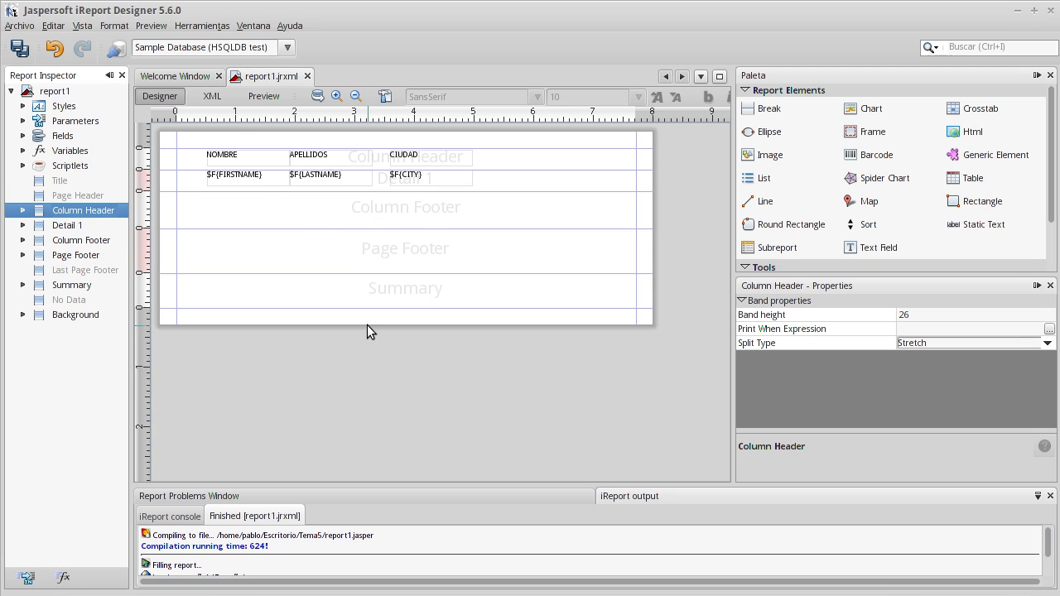